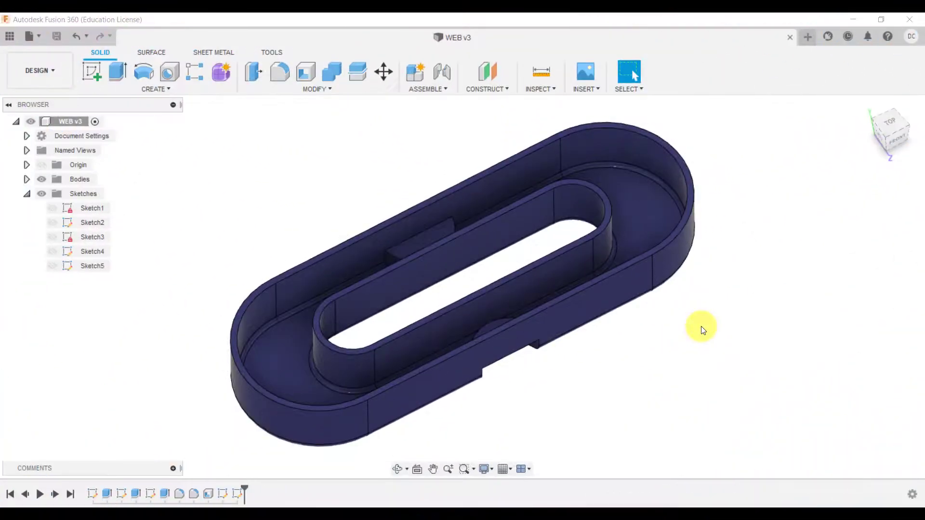
pyautogui.moveTo(655, 308)
pyautogui.keyDown('shift'); pyautogui.mouseDown(button='middle')
pyautogui.moveTo(661, 332)
pyautogui.moveTo(660, 305)
pyautogui.mouseUp(button='middle'); pyautogui.keyUp('shift')
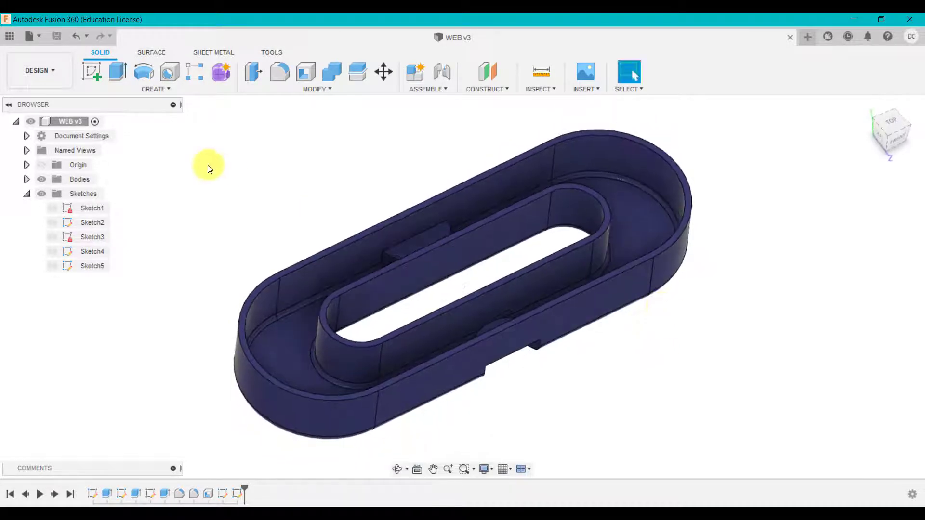
pyautogui.click(166, 91)
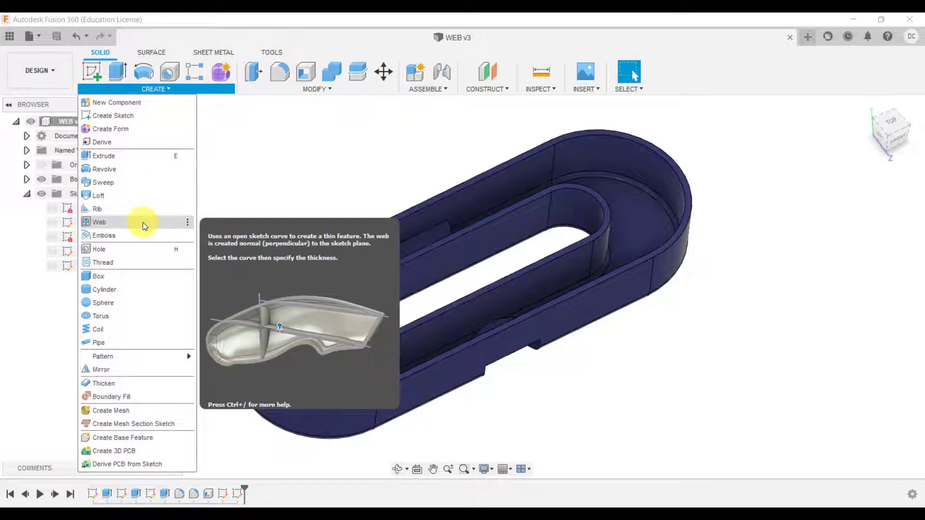
pyautogui.click(264, 194)
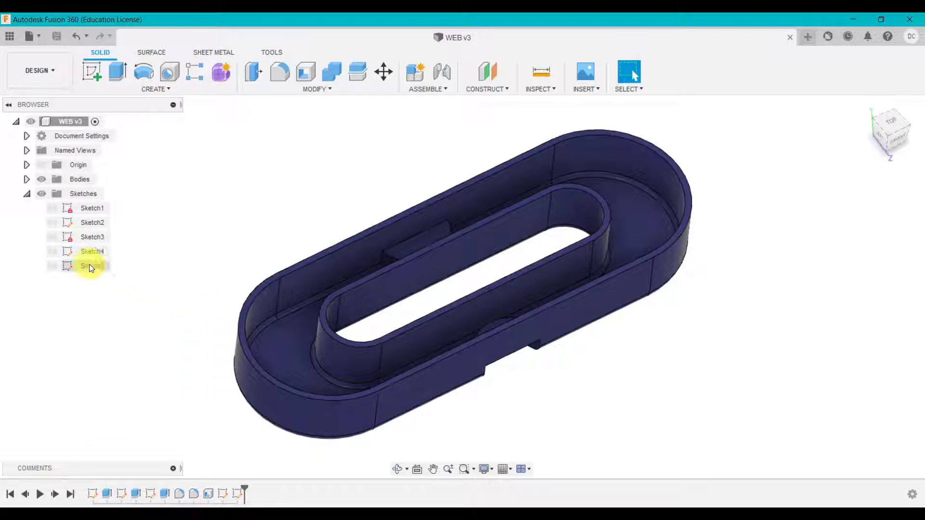
# Make Sketch4 visible so its two straight lines and arc can be used inside the tray.
pyautogui.click(80, 252)
pyautogui.click(51, 252)
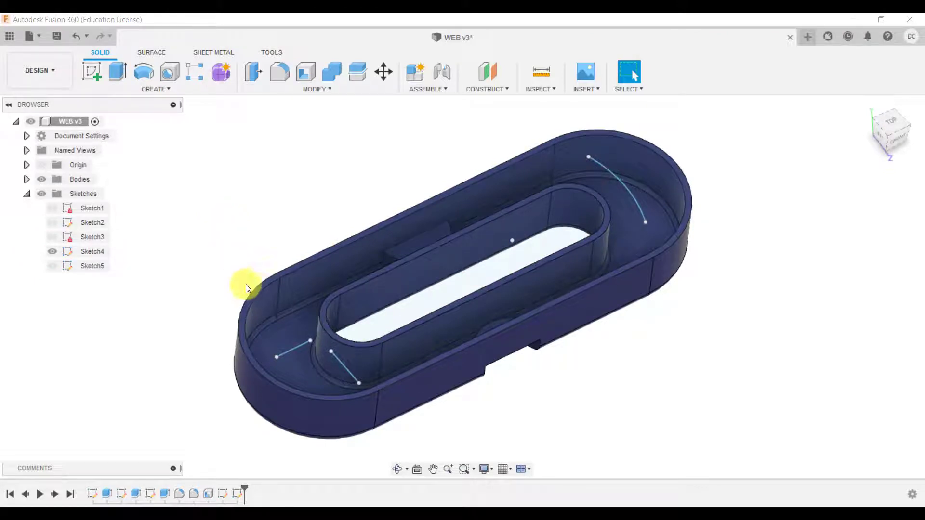
pyautogui.scroll(5, 261, 290)
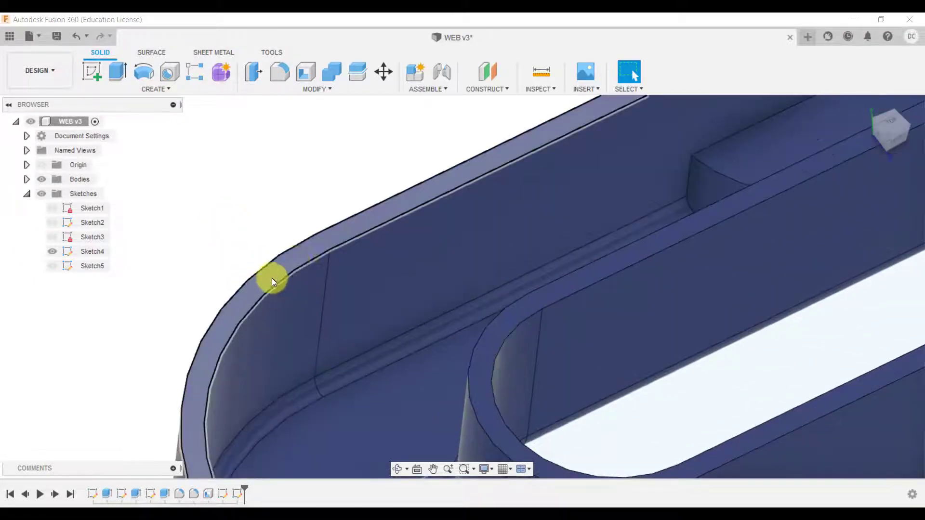
pyautogui.click(295, 261)
pyautogui.scroll(-8, 219, 229)
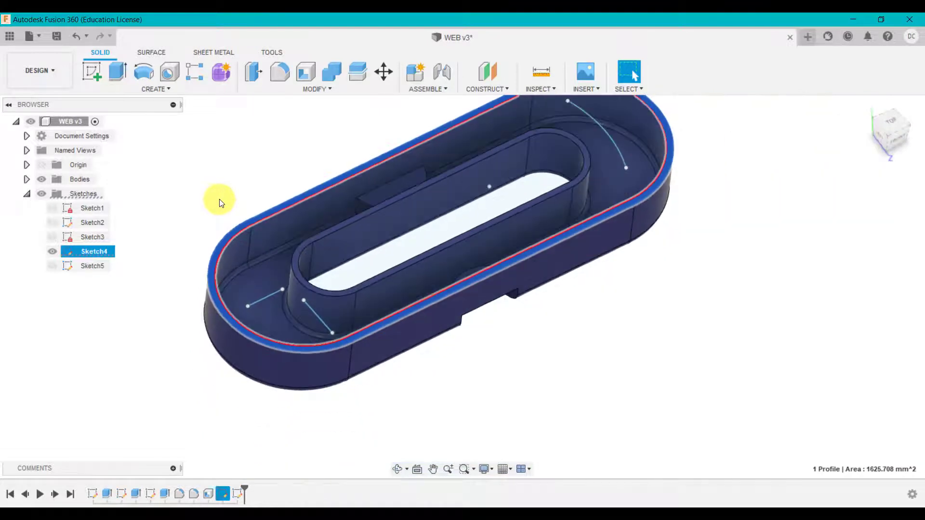
pyautogui.click(205, 200)
# Start a Web feature from the two straight lines and the arc of Sketch4, with a symmetric thickness of 3 mm.
pyautogui.click(144, 91)
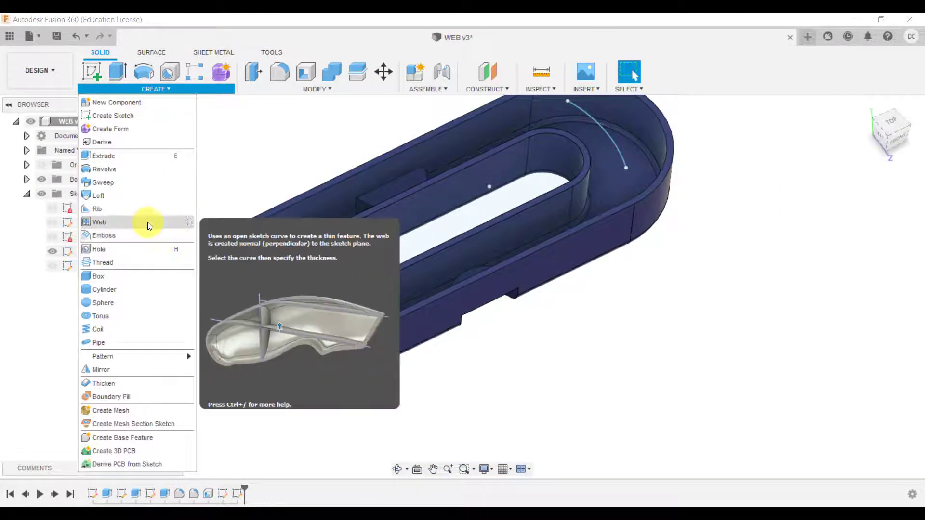
pyautogui.click(147, 222)
pyautogui.moveTo(247, 197)
pyautogui.keyDown('shift'); pyautogui.mouseDown(button='middle')
pyautogui.moveTo(333, 210)
pyautogui.moveTo(328, 158)
pyautogui.moveTo(282, 273)
pyautogui.mouseUp(button='middle'); pyautogui.keyUp('shift')
pyautogui.click(277, 317)
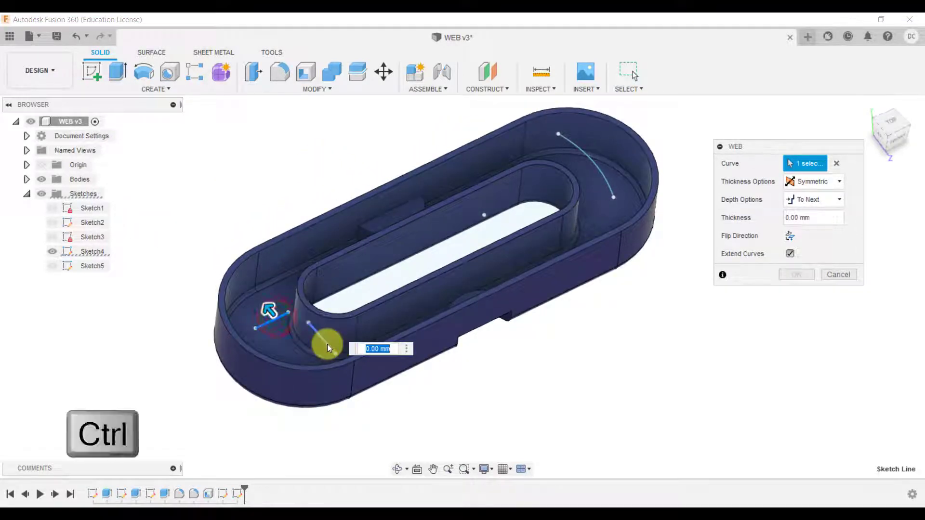
pyautogui.keyDown('ctrl'); pyautogui.click(327, 344); pyautogui.keyUp('ctrl')
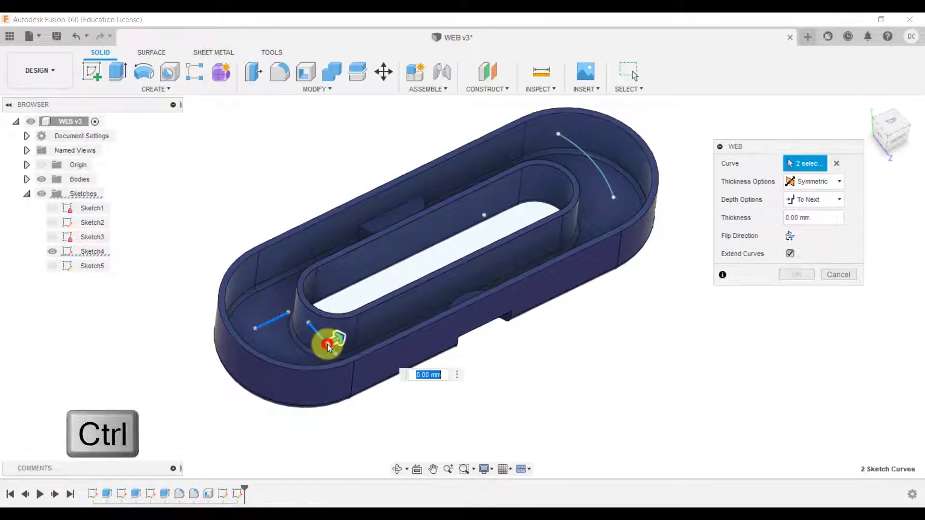
pyautogui.keyDown('ctrl'); pyautogui.click(594, 161); pyautogui.keyUp('ctrl')
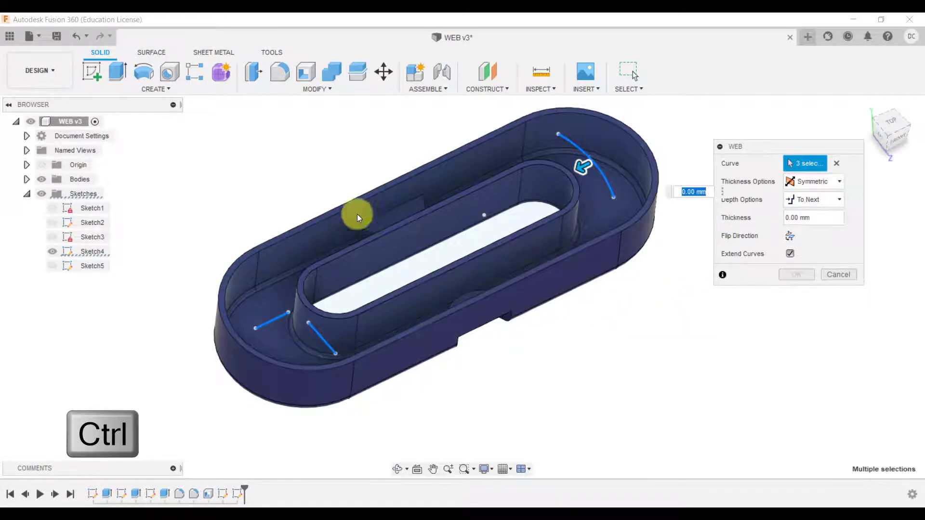
pyautogui.keyDown('shift'); pyautogui.moveTo(352, 206); pyautogui.dragTo(309, 178, button='middle'); pyautogui.keyUp('shift')
pyautogui.scroll(1, 305, 173)
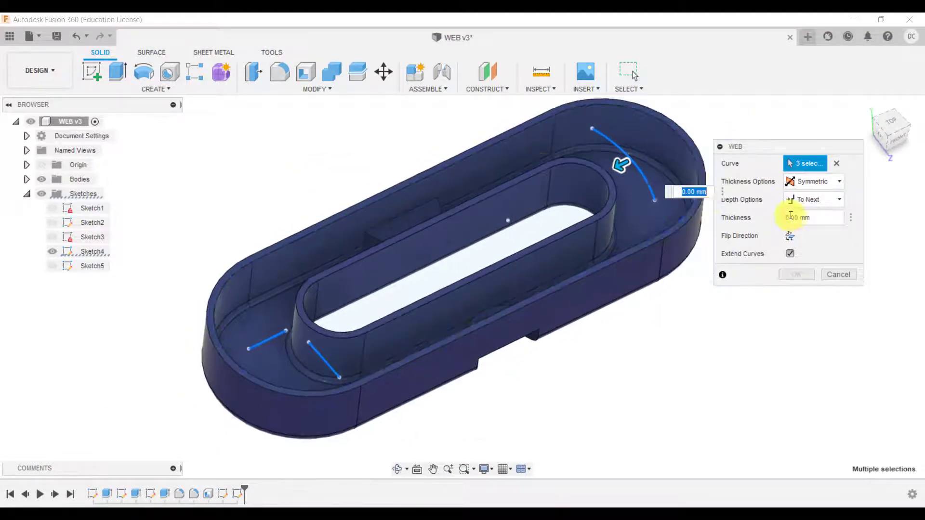
pyautogui.click(816, 220)
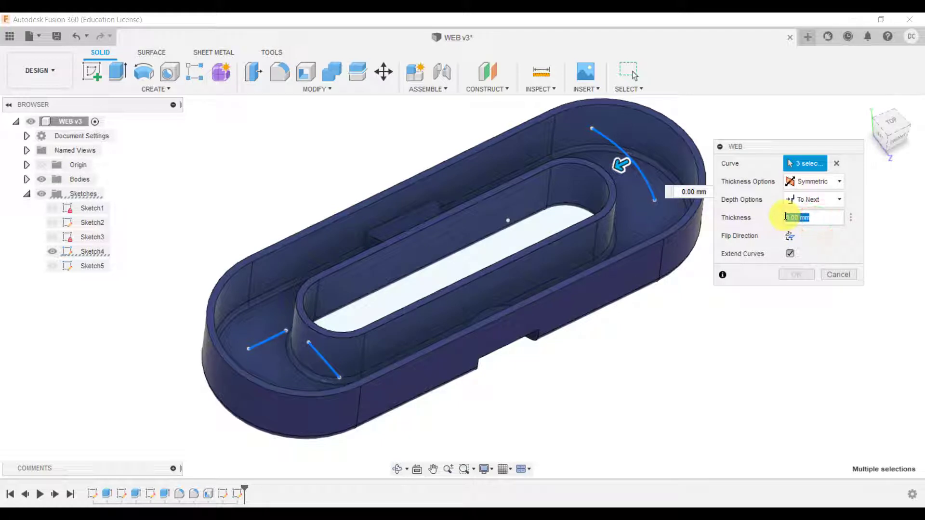
pyautogui.press('BackSpace')
pyautogui.write('3')
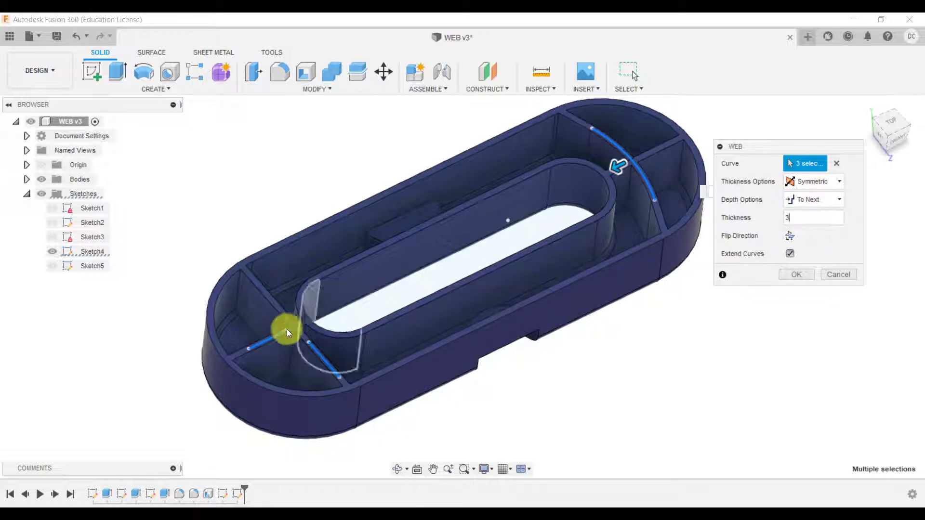
# Examine the previewed webs up close where they meet the inner wall and across the whole part.
pyautogui.scroll(4, 238, 359)
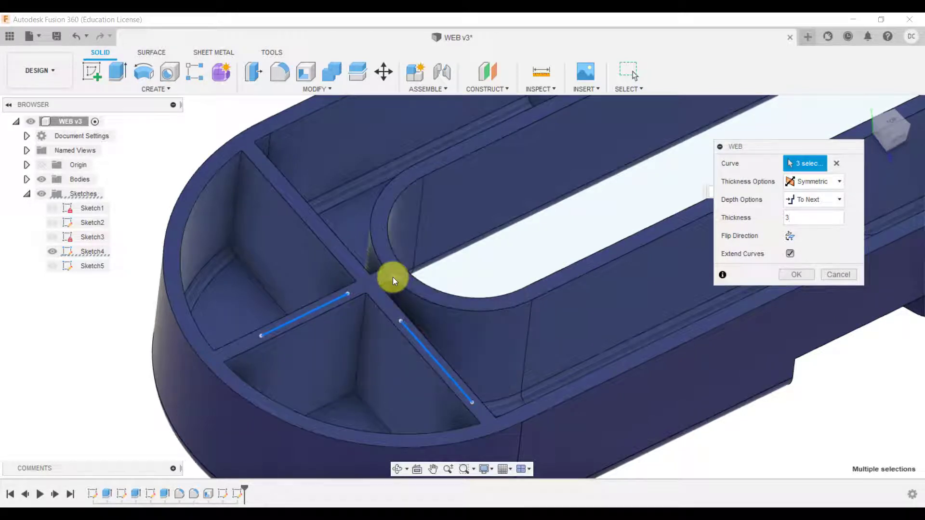
pyautogui.scroll(-2, 392, 276)
pyautogui.scroll(-3, 396, 276)
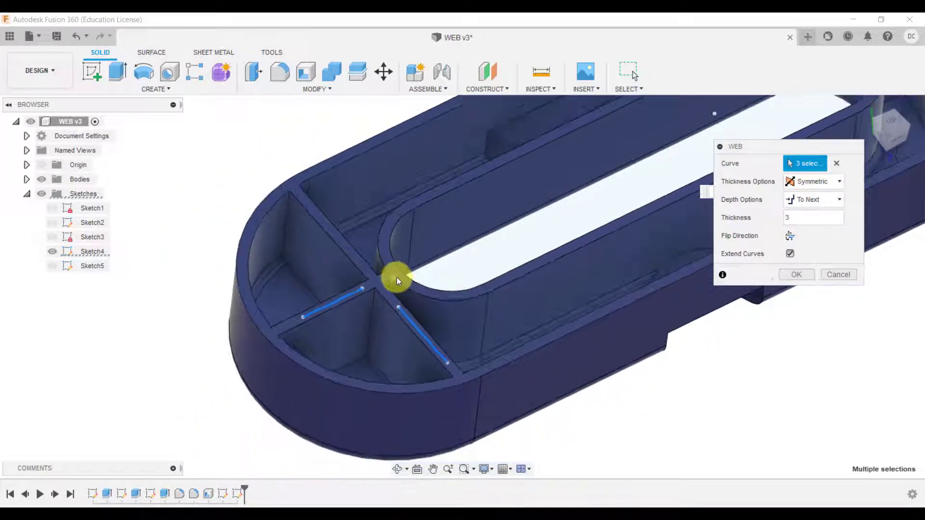
pyautogui.scroll(-2, 554, 215)
pyautogui.scroll(-2, 757, 109)
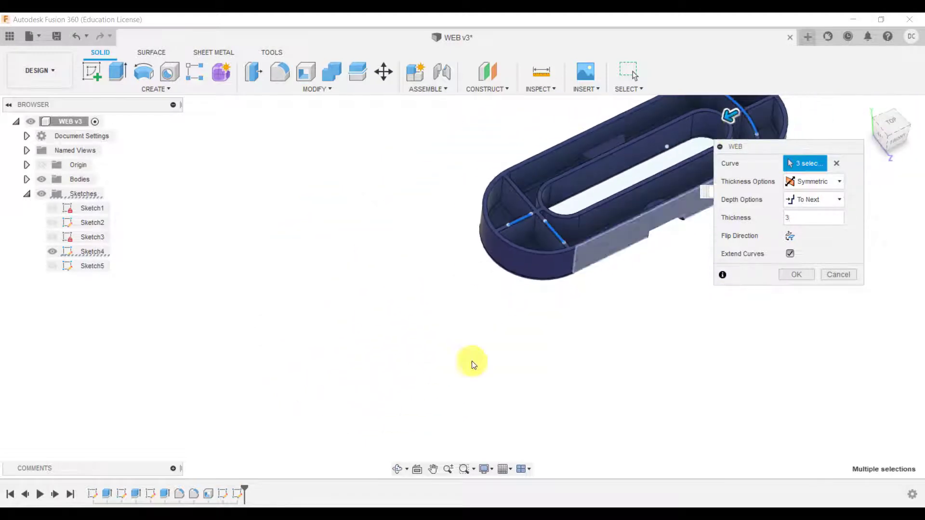
pyautogui.click(432, 466)
pyautogui.moveTo(582, 268); pyautogui.dragTo(392, 386)
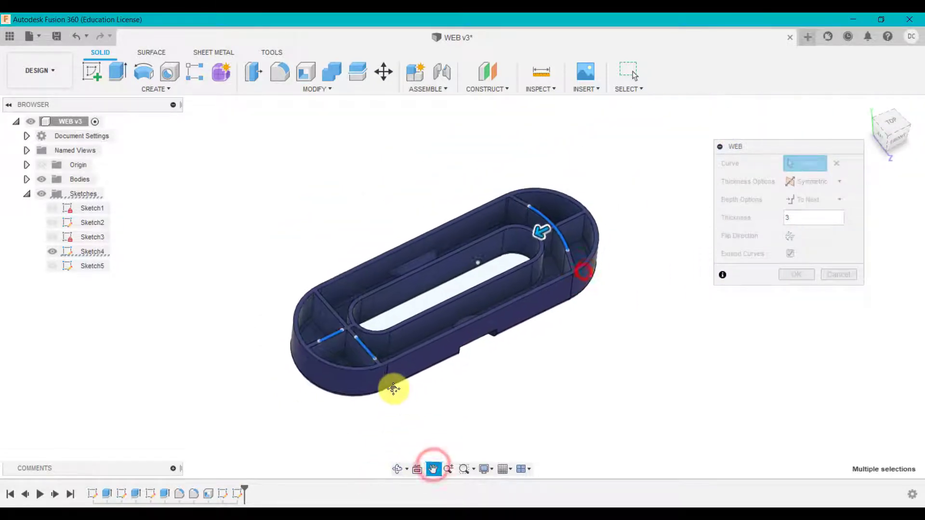
pyautogui.scroll(3, 410, 315)
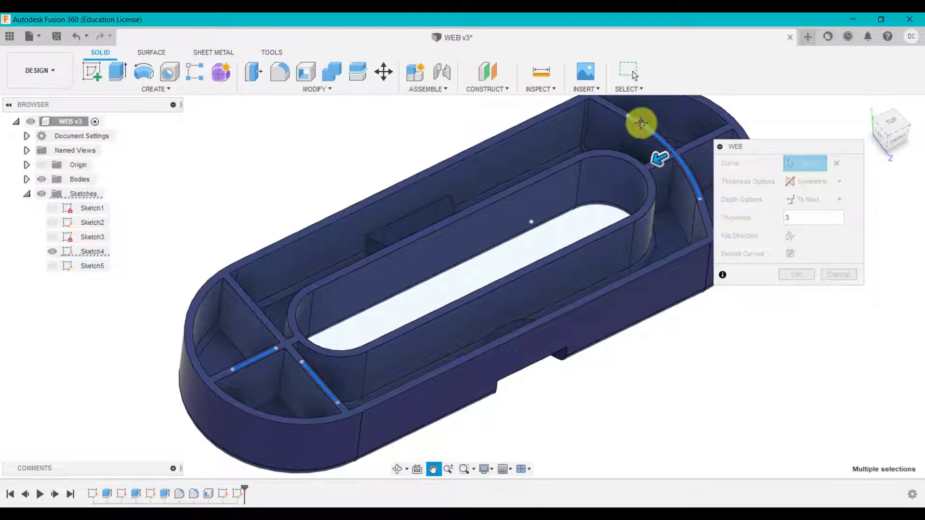
# Turn Extend Curves off for the webs to compare the preview, and turn it back on.
pyautogui.click(824, 241)
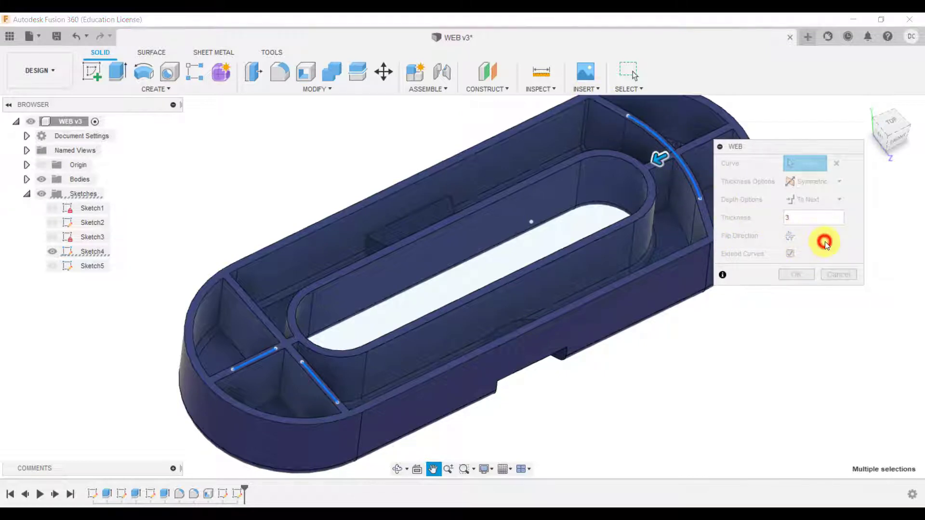
pyautogui.click(790, 253)
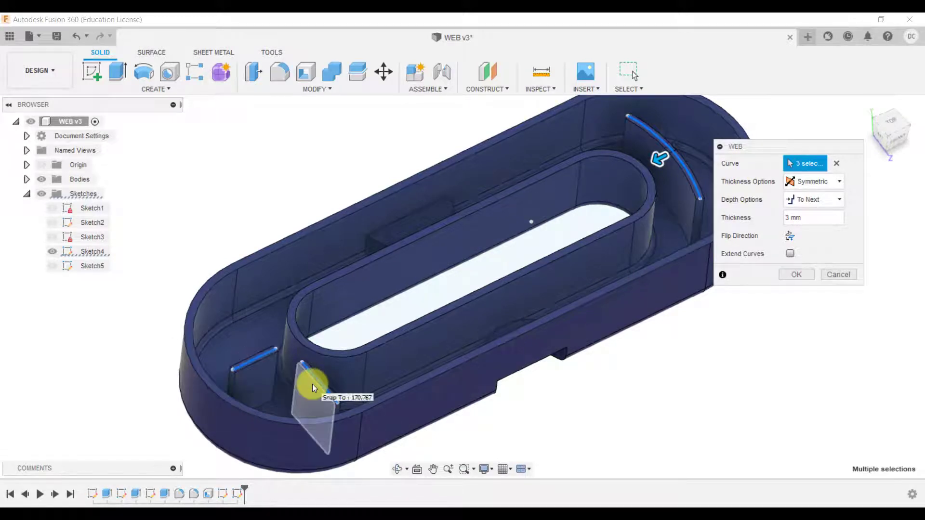
pyautogui.click(790, 254)
pyautogui.click(790, 254)
pyautogui.click(791, 255)
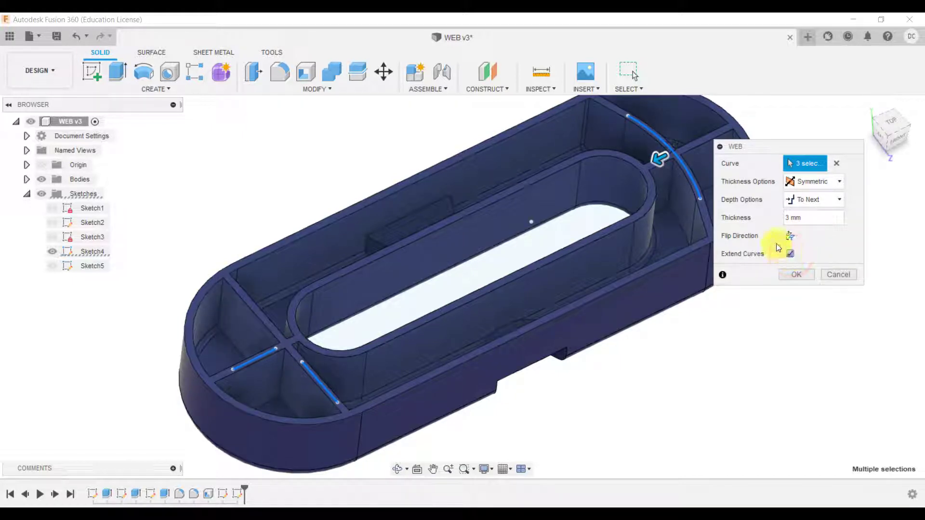
# Switch the web's depth option to Depth and set the depth to 10 mm.
pyautogui.click(812, 200)
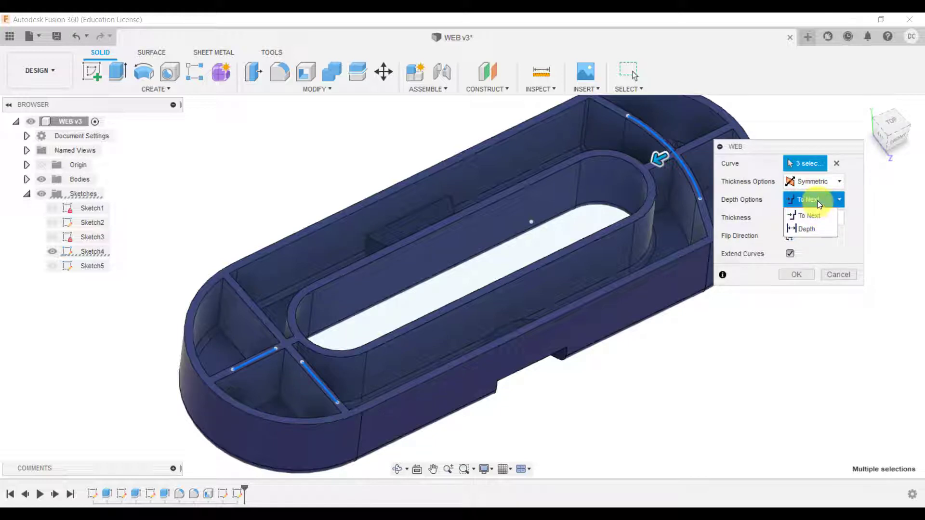
pyautogui.click(772, 200)
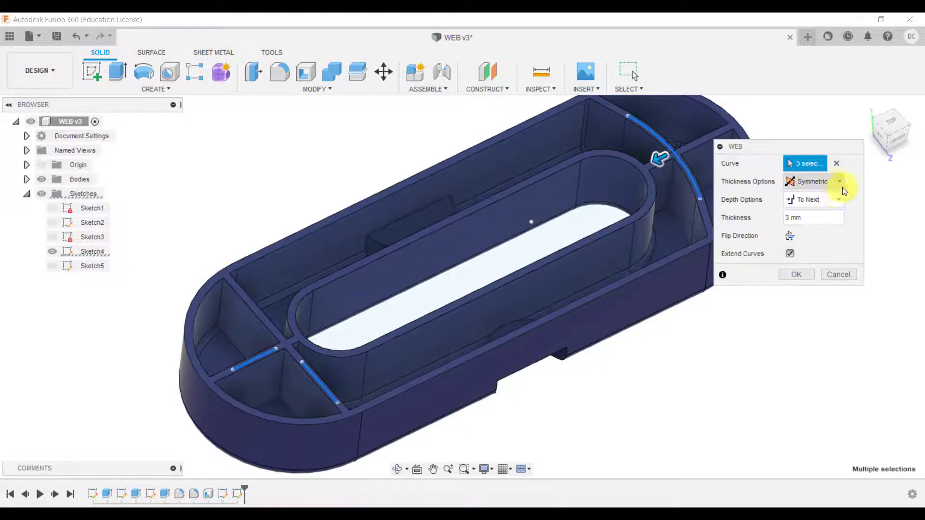
pyautogui.click(831, 198)
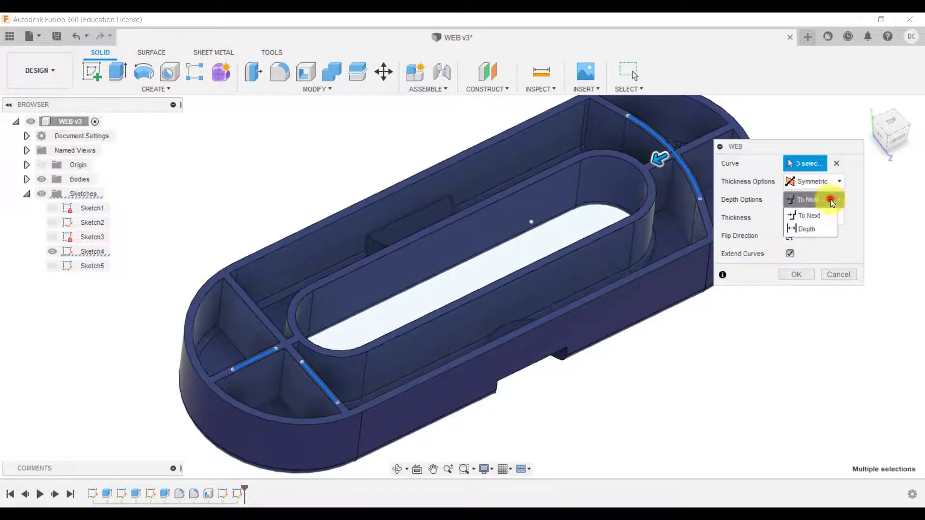
pyautogui.click(816, 230)
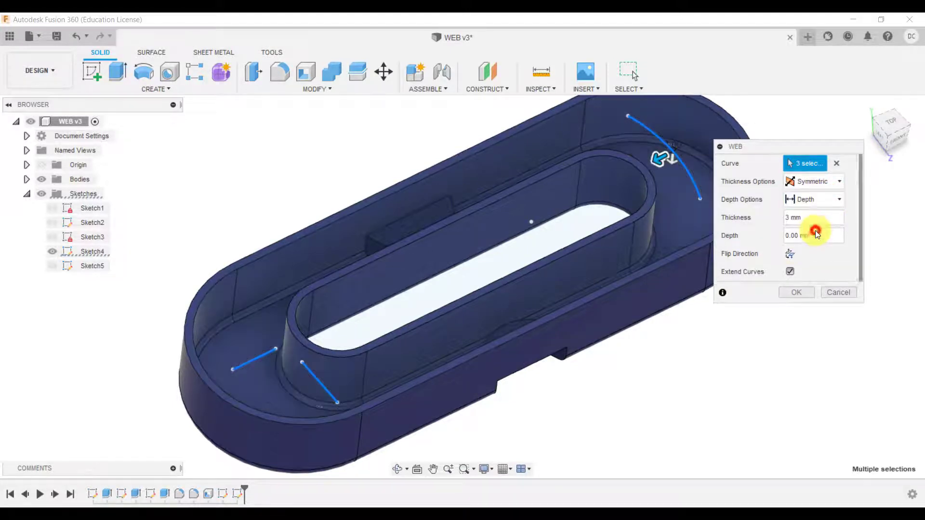
pyautogui.click(819, 236)
pyautogui.write('10')
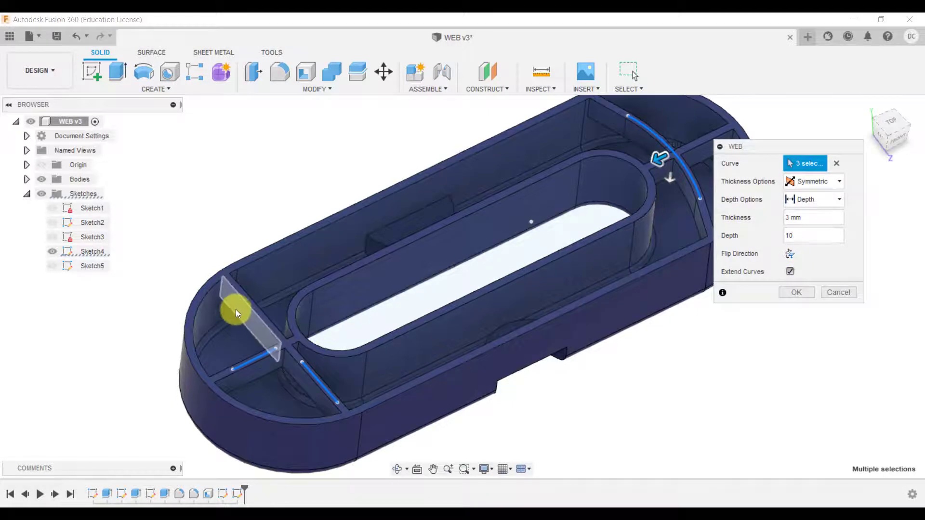
# Try a web depth of 15 mm, and return the depth option to To Next.
pyautogui.scroll(3, 222, 314)
pyautogui.scroll(2, 222, 313)
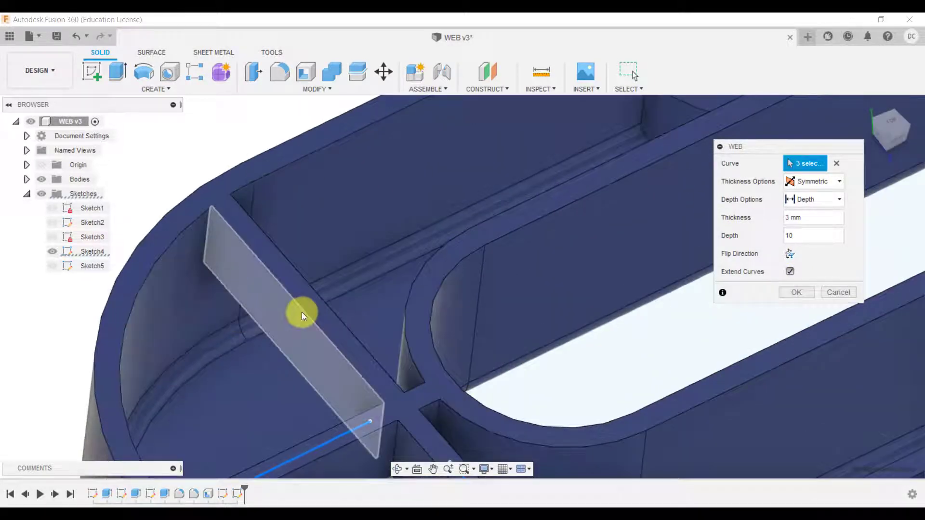
pyautogui.click(803, 237)
pyautogui.write('15')
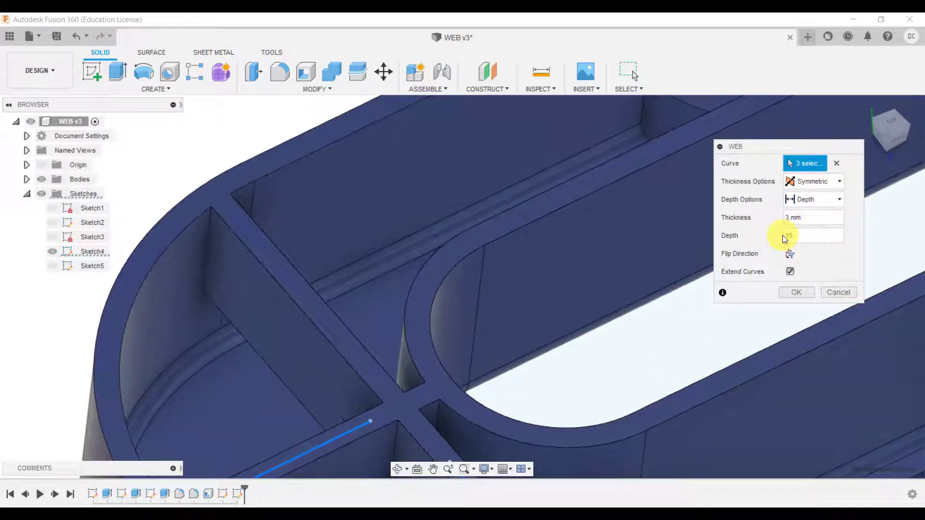
pyautogui.scroll(-3, 386, 264)
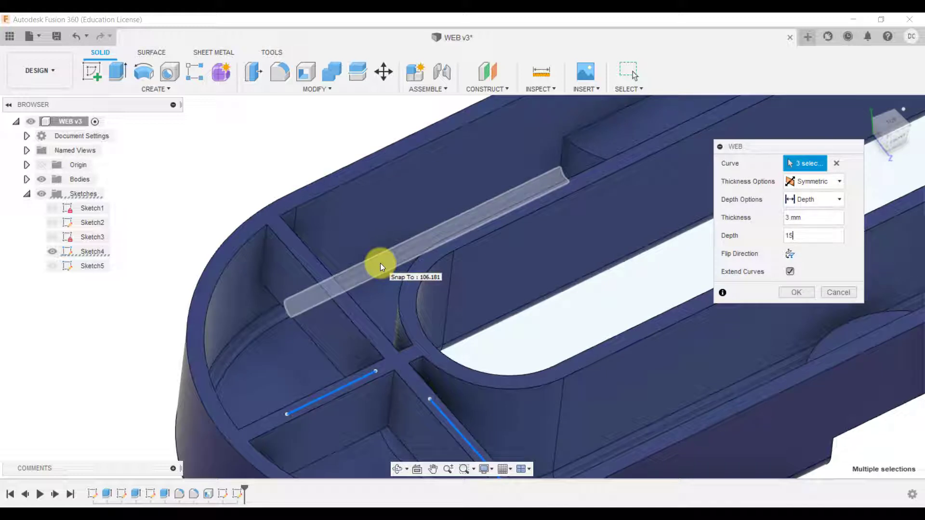
pyautogui.keyDown('shift'); pyautogui.moveTo(380, 263); pyautogui.dragTo(370, 404, button='middle'); pyautogui.keyUp('shift')
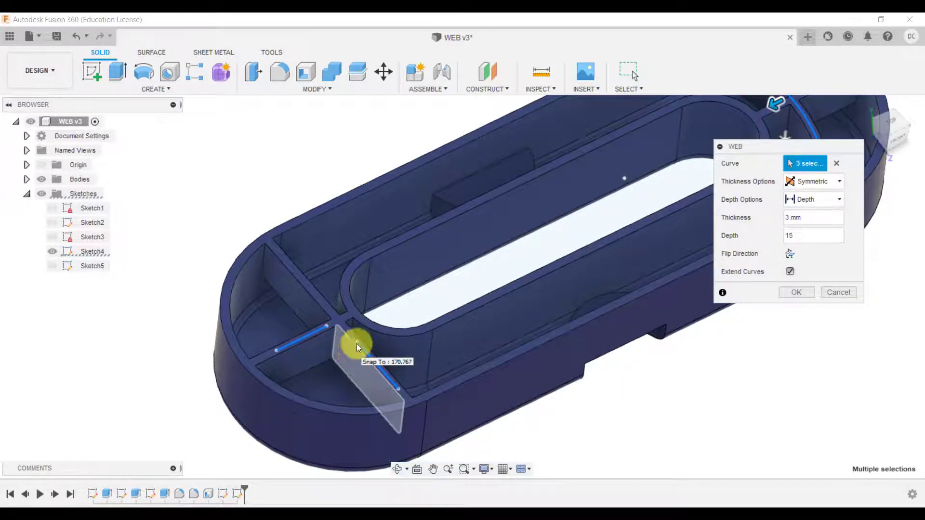
pyautogui.click(805, 200)
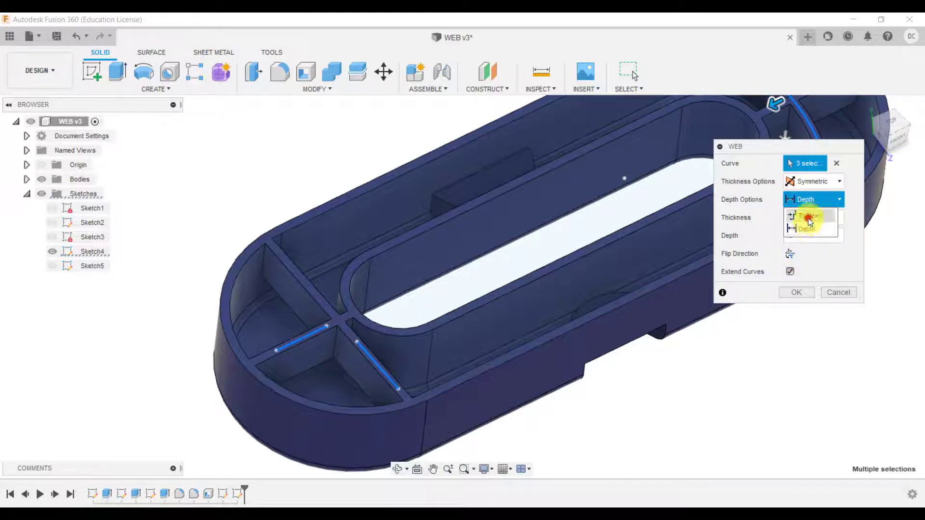
pyautogui.click(808, 217)
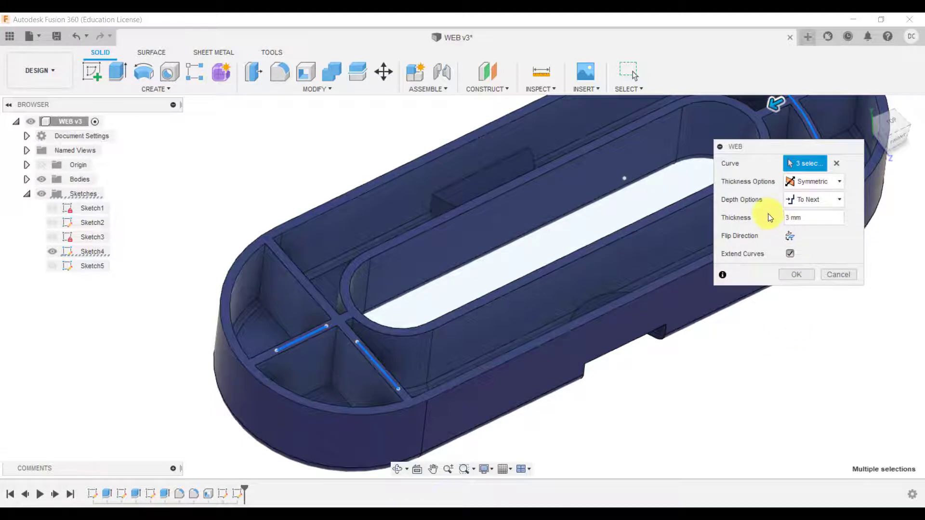
# Try a web thickness of 5 mm to compare the preview from above, and set it back to 3 mm.
pyautogui.moveTo(811, 219); pyautogui.dragTo(790, 221)
pyautogui.click(891, 133)
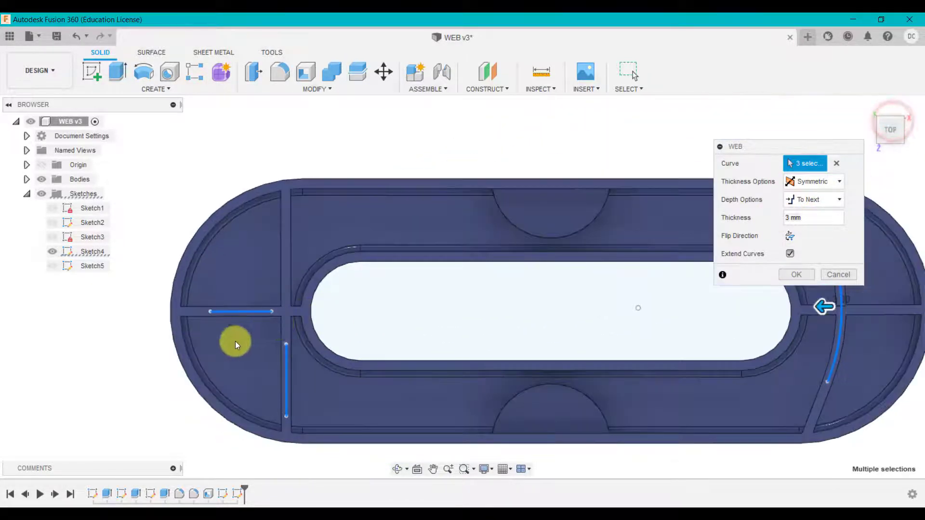
pyautogui.scroll(5, 222, 328)
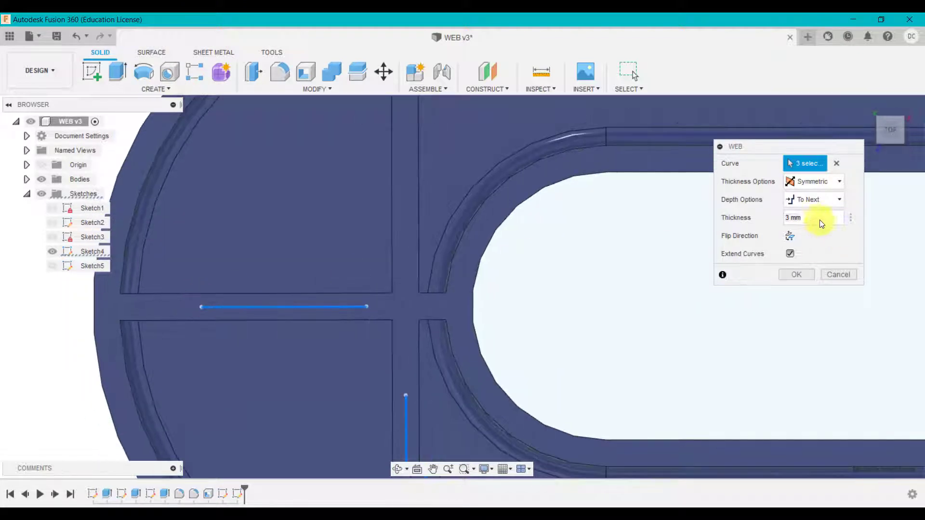
pyautogui.click(811, 219)
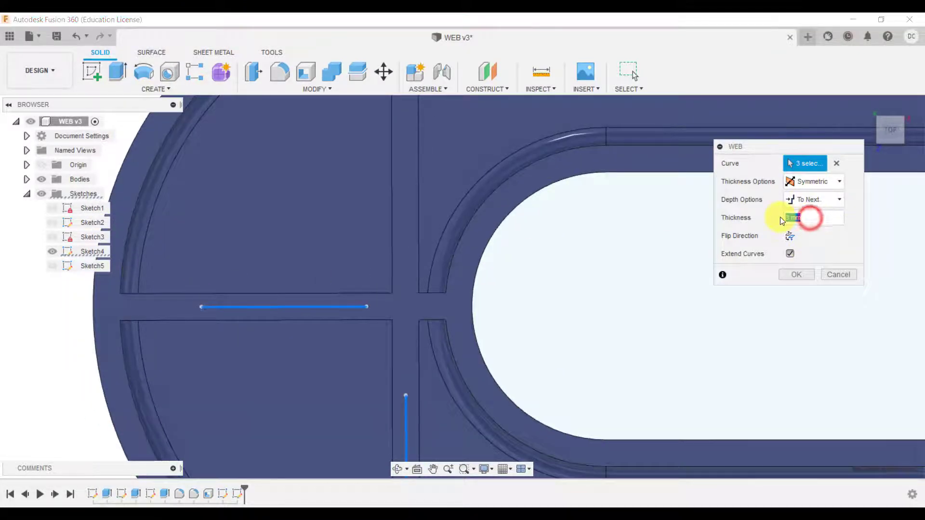
pyautogui.write('5')
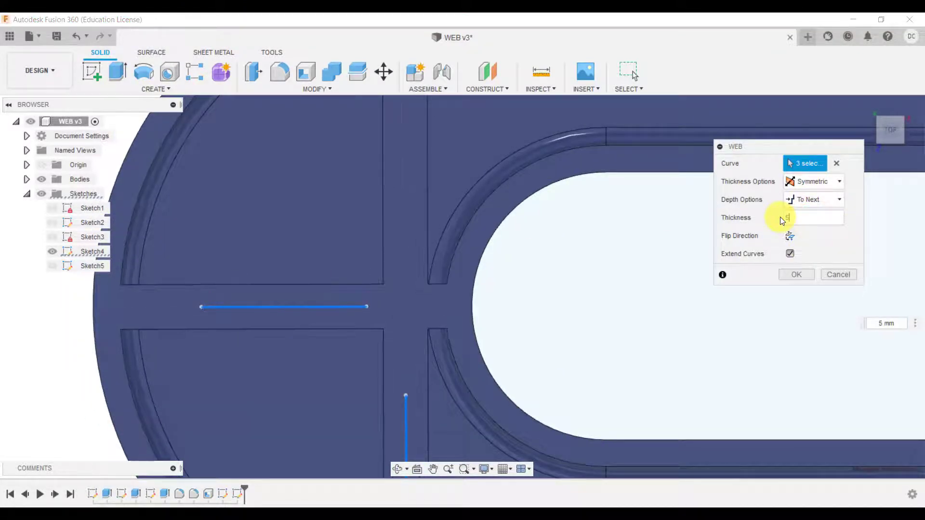
pyautogui.click(798, 218)
pyautogui.write('3')
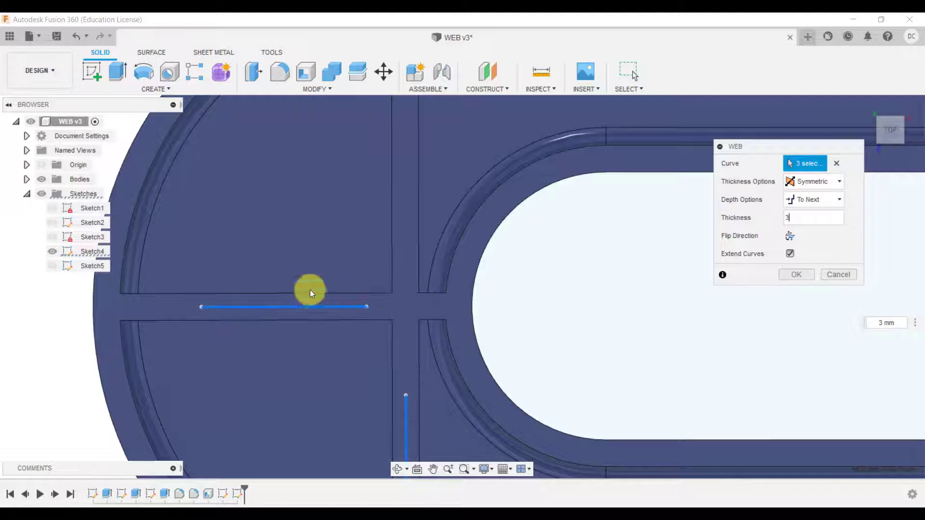
# Switch the web's thickness option to One Direction to compare its offset from the sketch curves, and return it to Symmetric.
pyautogui.click(819, 183)
pyautogui.click(820, 208)
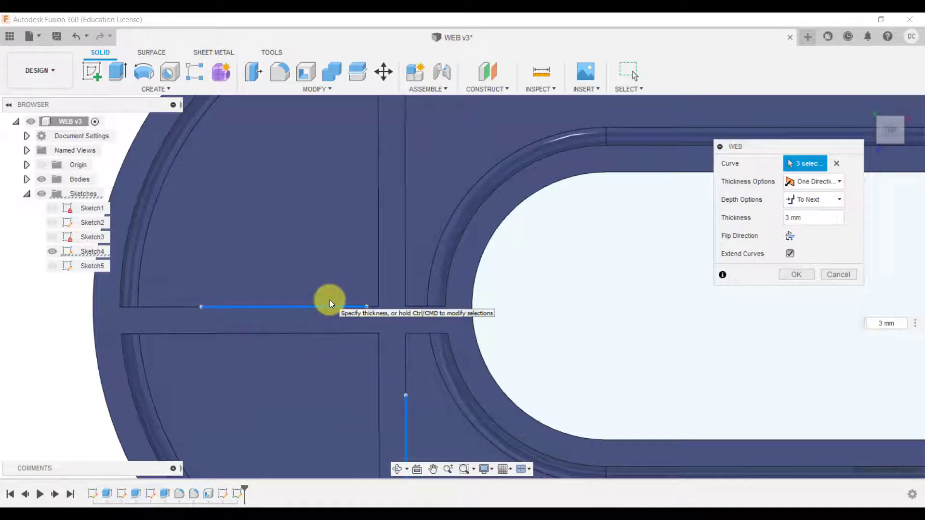
pyautogui.click(812, 181)
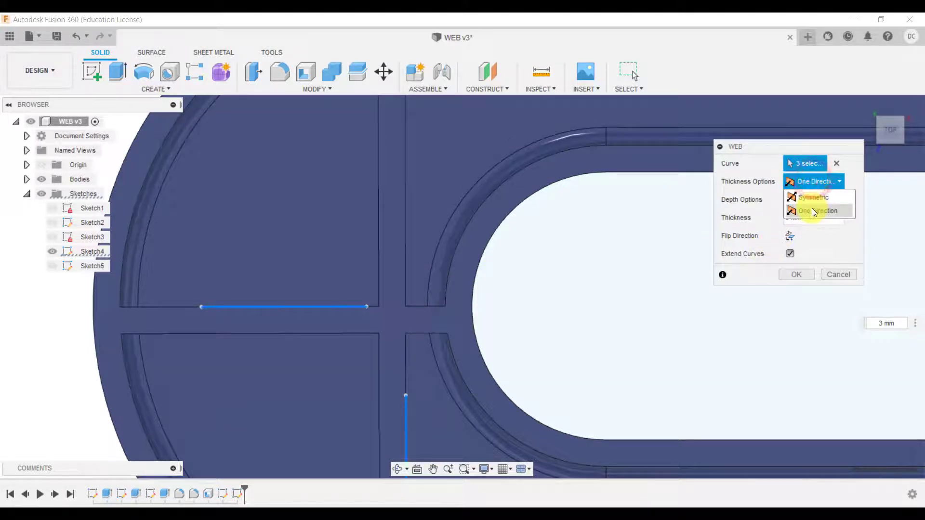
pyautogui.click(813, 198)
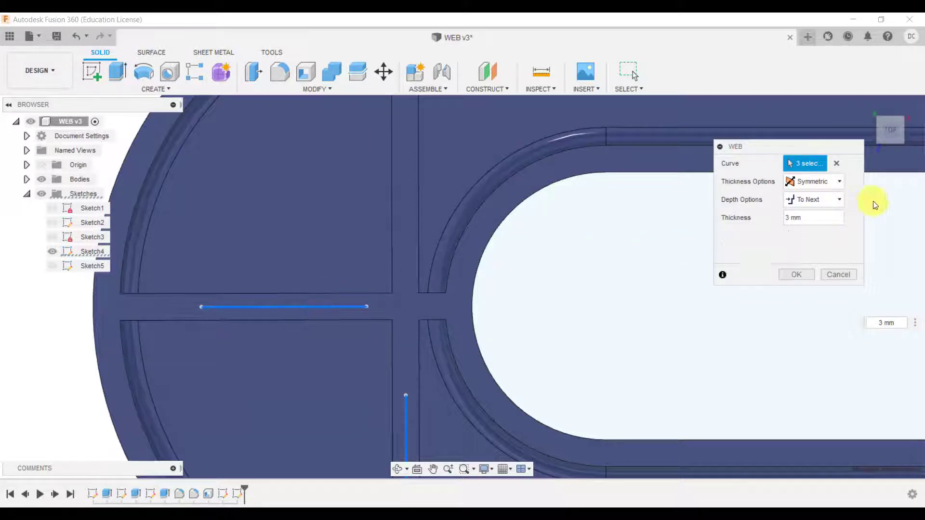
# Create the webs from the three Sketch4 curves with symmetric 3 mm thickness, To Next depth and extended curves.
pyautogui.moveTo(866, 121)
pyautogui.click(867, 105)
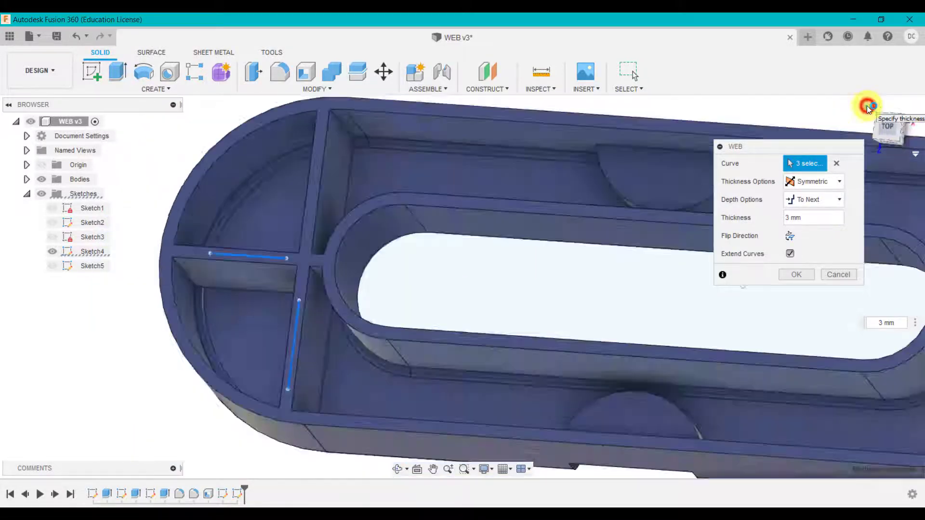
pyautogui.click(808, 275)
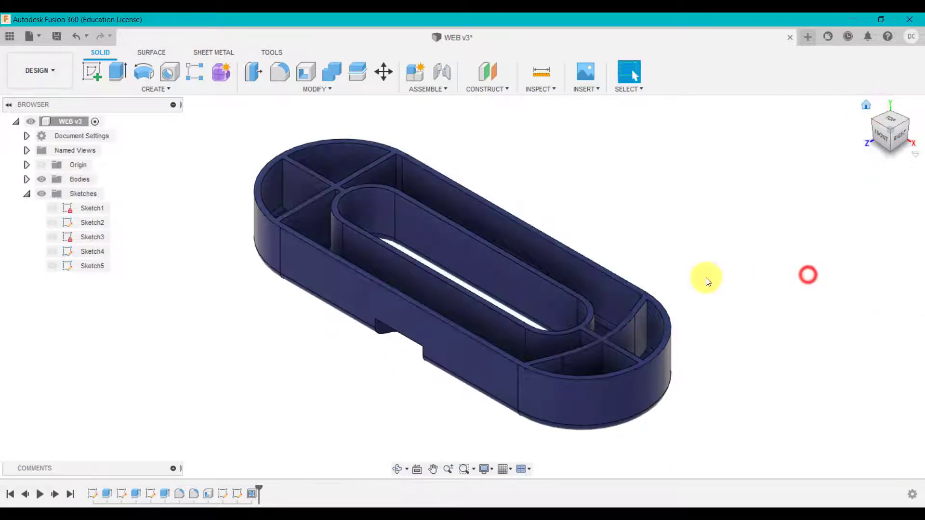
# Examine the finished webs up close around the curved web and from both rounded ends of the tray.
pyautogui.keyDown('shift'); pyautogui.moveTo(647, 246); pyautogui.dragTo(734, 285, button='middle'); pyautogui.keyUp('shift')
pyautogui.press('Escape')
pyautogui.scroll(3, 658, 197)
pyautogui.scroll(2, 655, 196)
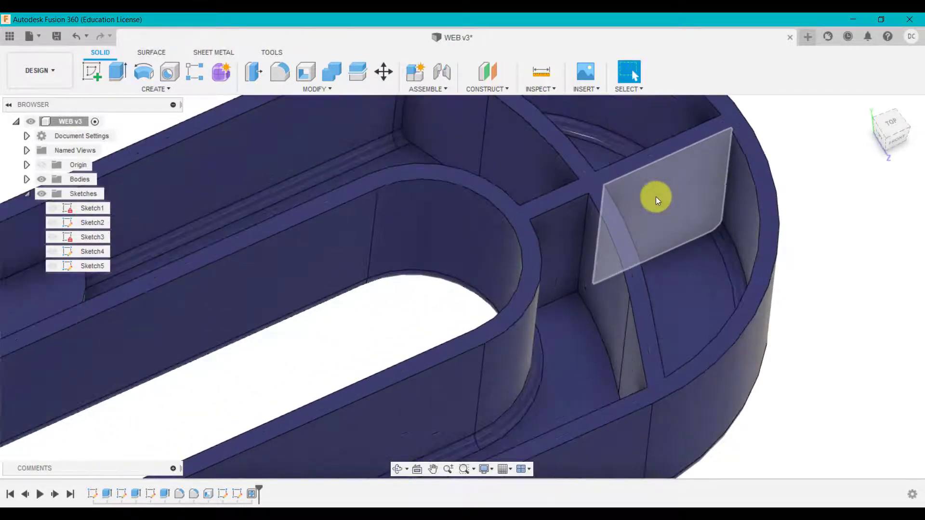
pyautogui.scroll(3, 560, 226)
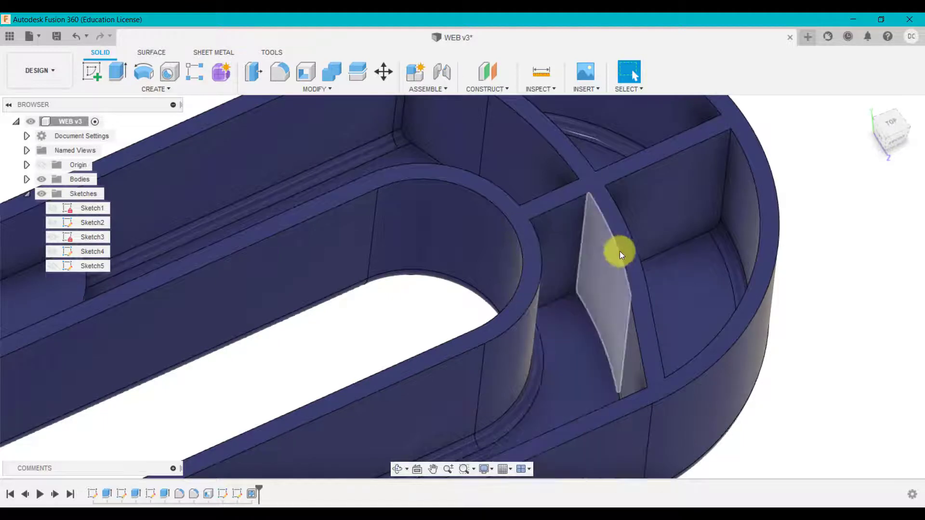
pyautogui.scroll(-5, 625, 241)
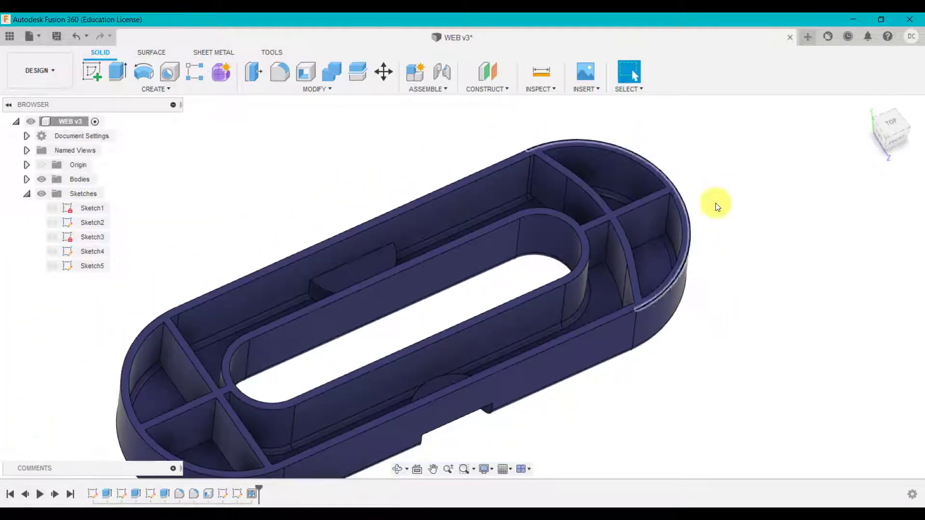
pyautogui.keyDown('shift'); pyautogui.moveTo(792, 221); pyautogui.dragTo(597, 200, button='middle'); pyautogui.keyUp('shift')
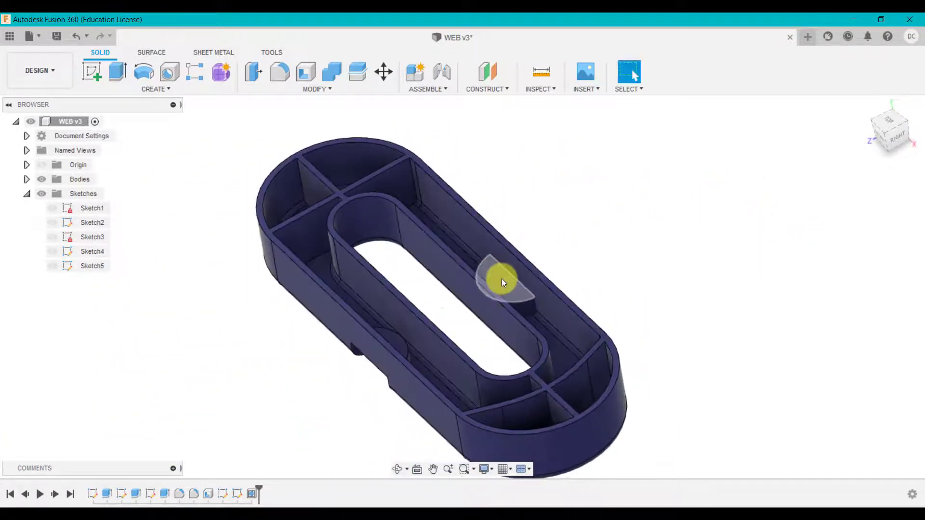
# Select the top face of the raised half-round boss to point it out, and clear the selection.
pyautogui.click(501, 278)
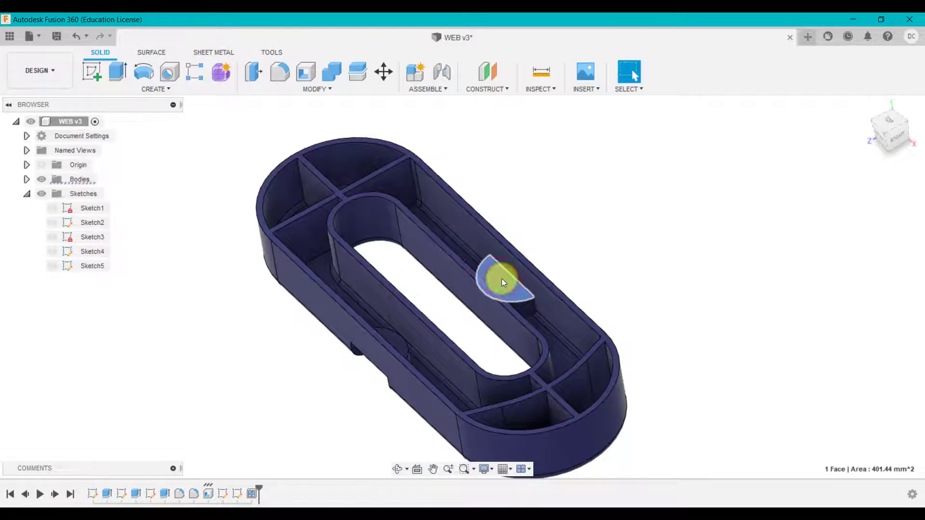
pyautogui.click(221, 332)
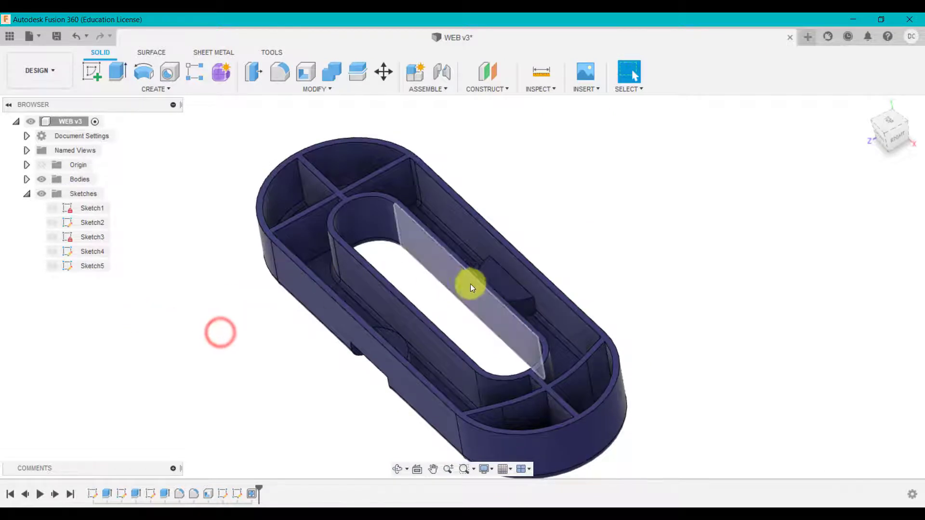
pyautogui.click(503, 288)
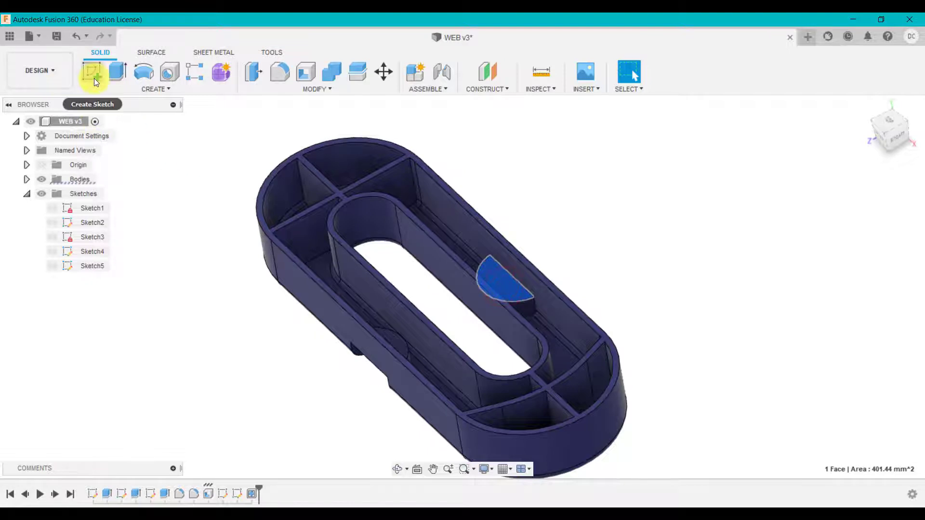
pyautogui.click(250, 322)
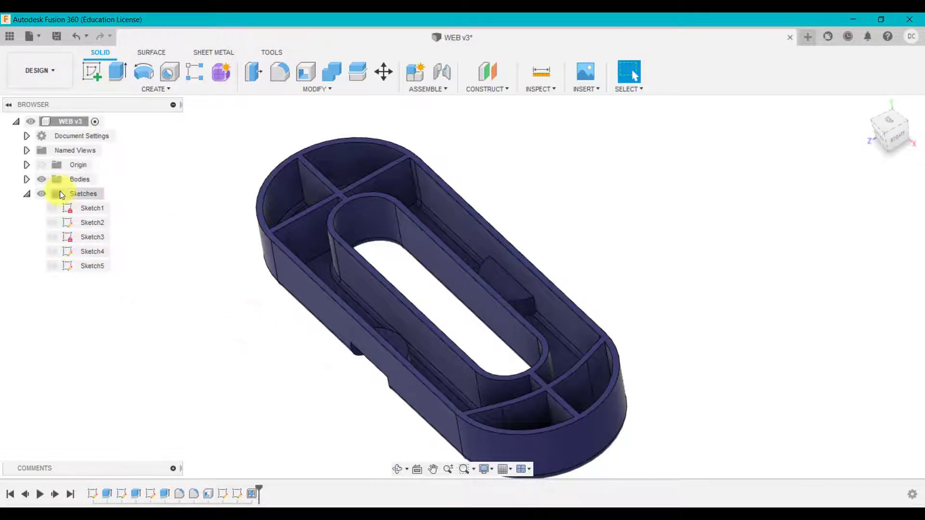
# Show Sketch5 and start a new web from its four straight lines beside the half-round bosses.
pyautogui.click(53, 266)
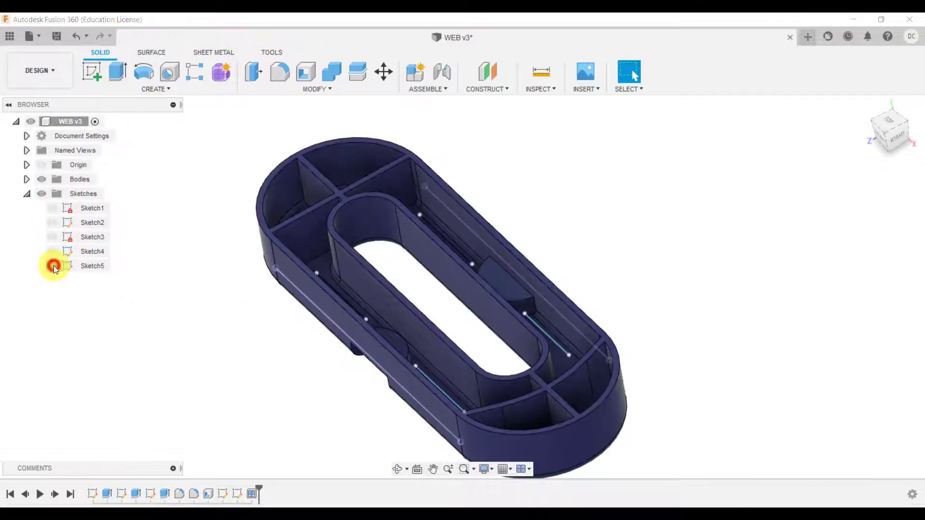
pyautogui.keyDown('shift'); pyautogui.moveTo(644, 232); pyautogui.dragTo(609, 230, button='middle'); pyautogui.keyUp('shift')
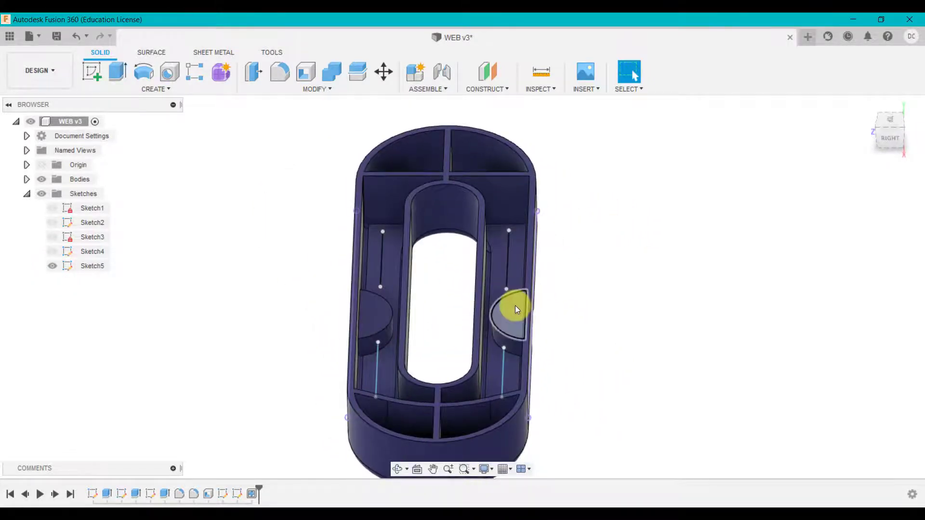
pyautogui.click(153, 89)
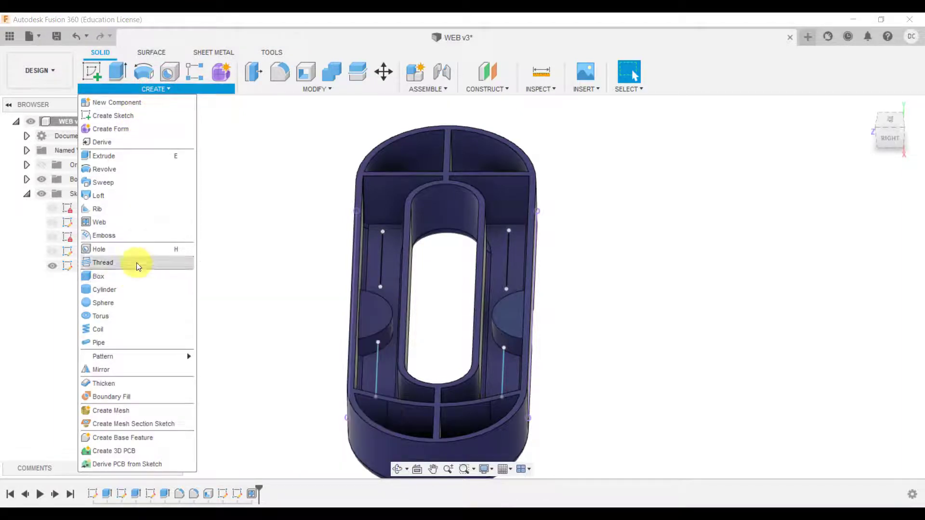
pyautogui.click(128, 221)
pyautogui.click(385, 254)
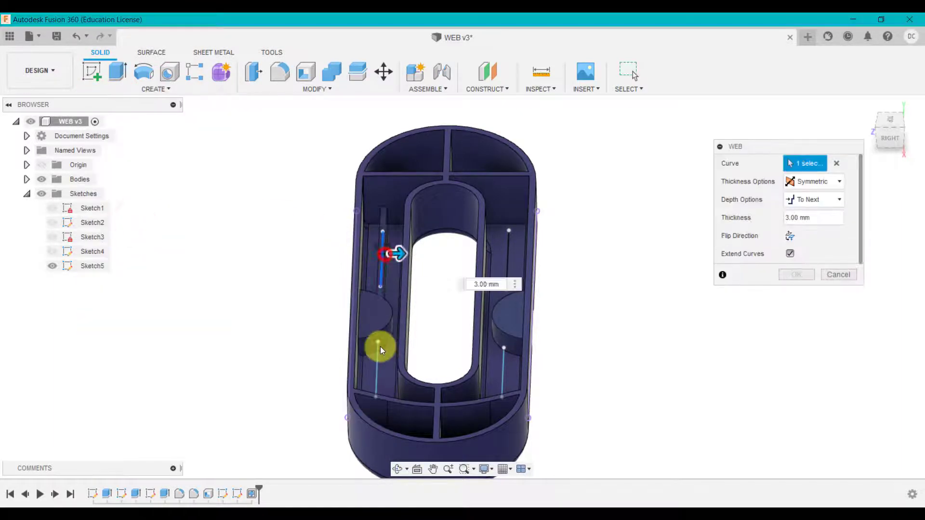
pyautogui.press('ctrl')
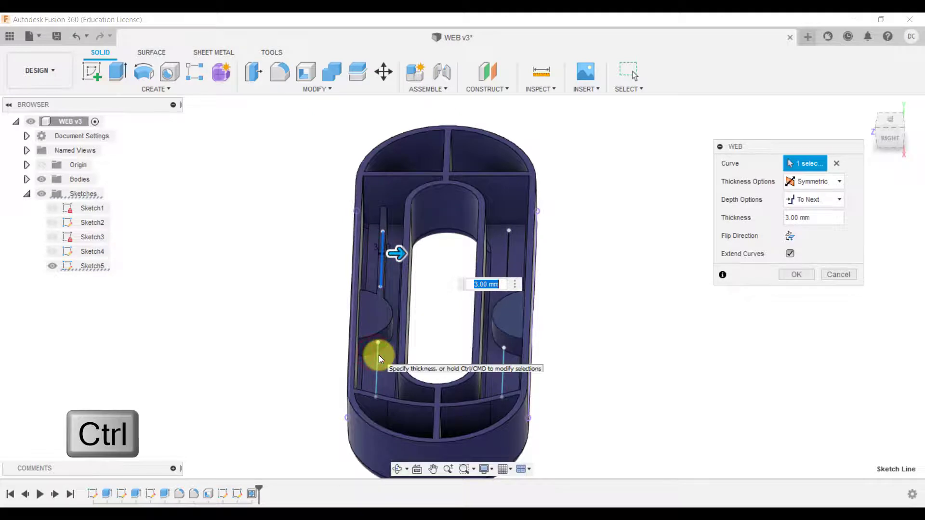
pyautogui.keyDown('ctrl'); pyautogui.click(377, 360); pyautogui.keyUp('ctrl')
pyautogui.keyDown('ctrl'); pyautogui.click(502, 364); pyautogui.keyUp('ctrl')
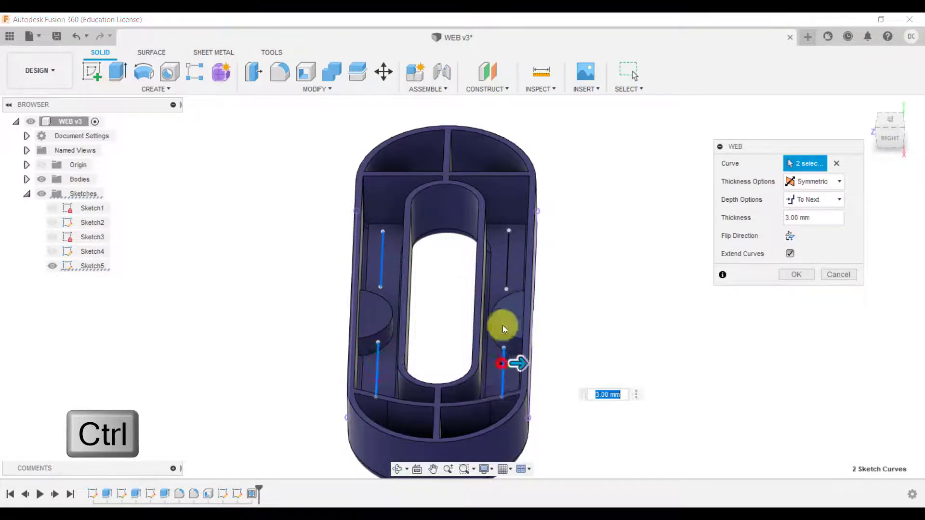
pyautogui.keyDown('ctrl'); pyautogui.click(506, 280); pyautogui.keyUp('ctrl')
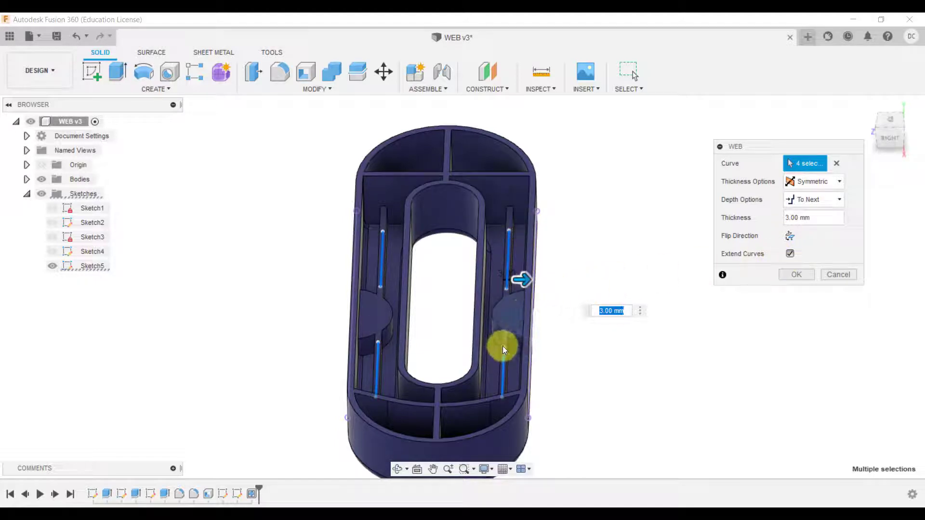
# Inspect the previewed webs from several sides, and turn Extend Curves off to compare them up close with the sketch lines.
pyautogui.keyDown('shift'); pyautogui.moveTo(560, 374); pyautogui.dragTo(529, 233, button='middle'); pyautogui.keyUp('shift')
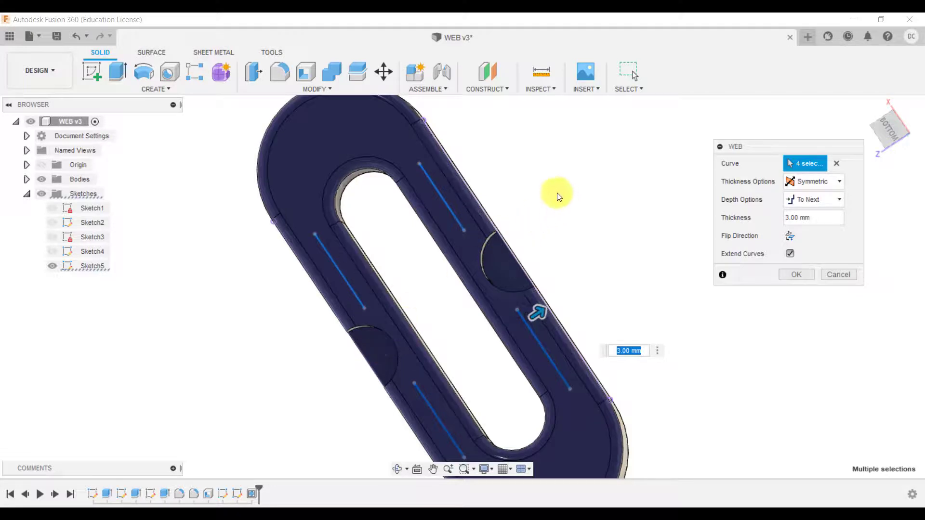
pyautogui.keyDown('shift'); pyautogui.moveTo(523, 190); pyautogui.dragTo(605, 335, button='middle'); pyautogui.keyUp('shift')
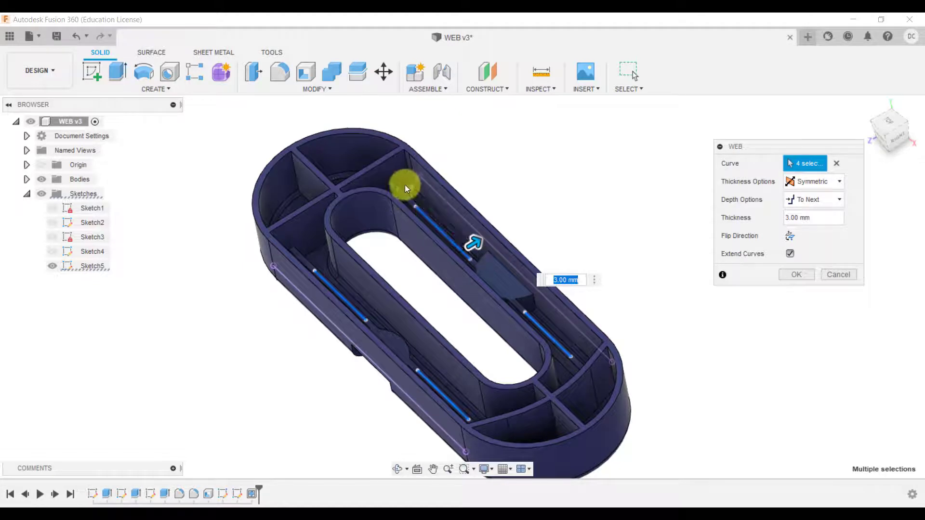
pyautogui.moveTo(244, 289)
pyautogui.keyDown('shift'); pyautogui.mouseDown(button='middle')
pyautogui.moveTo(226, 291)
pyautogui.moveTo(261, 293)
pyautogui.mouseUp(button='middle'); pyautogui.keyUp('shift')
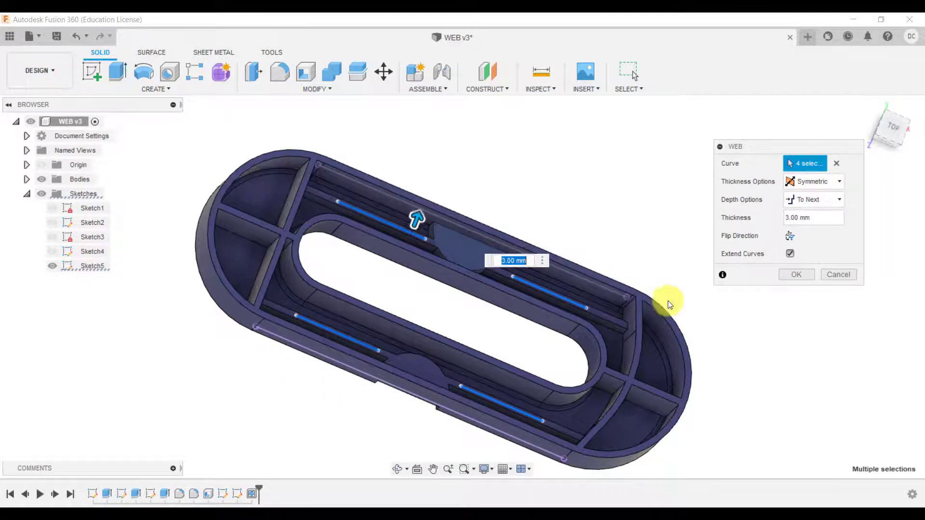
pyautogui.click(790, 253)
pyautogui.keyDown('shift'); pyautogui.moveTo(773, 364); pyautogui.dragTo(739, 344, button='middle'); pyautogui.keyUp('shift')
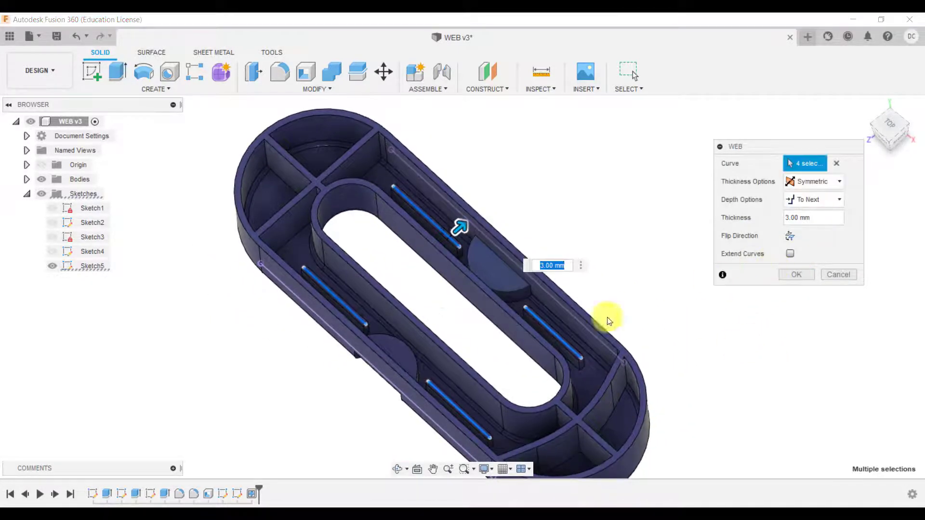
pyautogui.scroll(5, 551, 337)
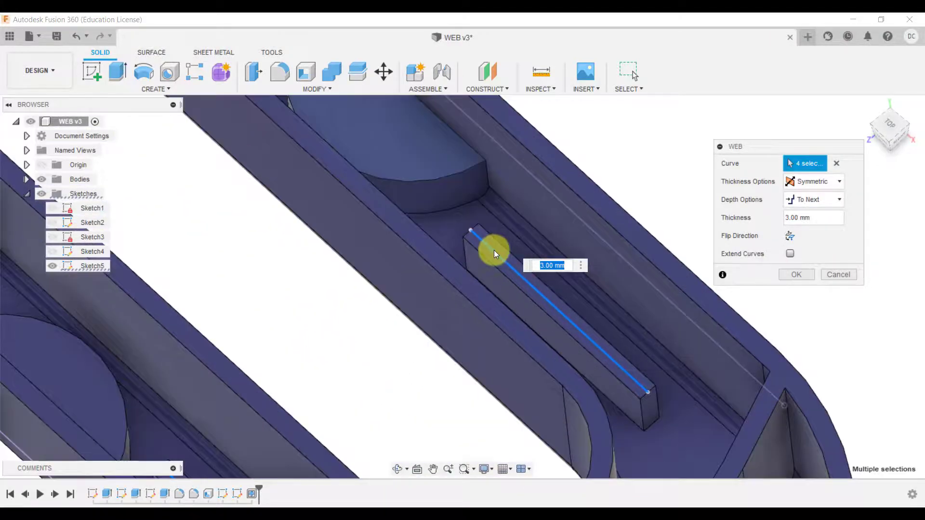
pyautogui.scroll(3, 491, 252)
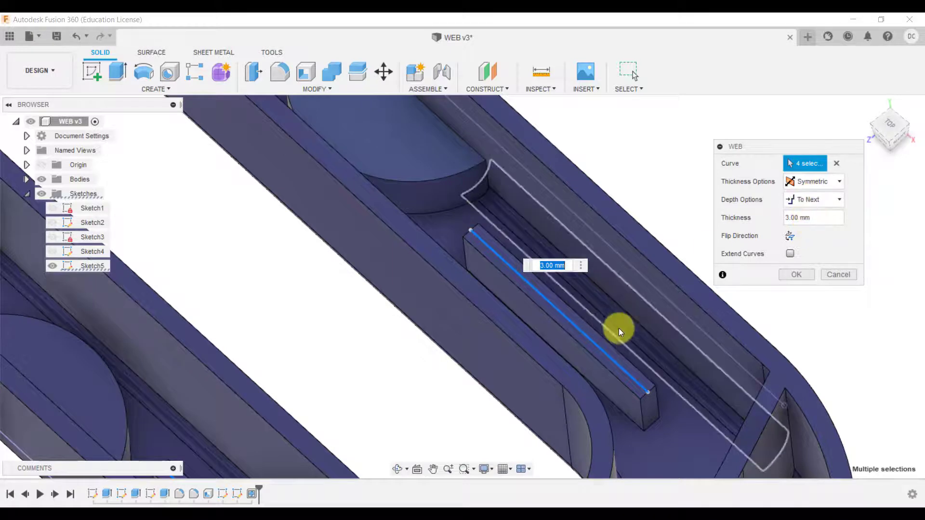
# Try the Depth option with a web depth of 2 mm, and return the depth option to To Next.
pyautogui.click(807, 199)
pyautogui.click(811, 230)
pyautogui.click(817, 236)
pyautogui.write('2')
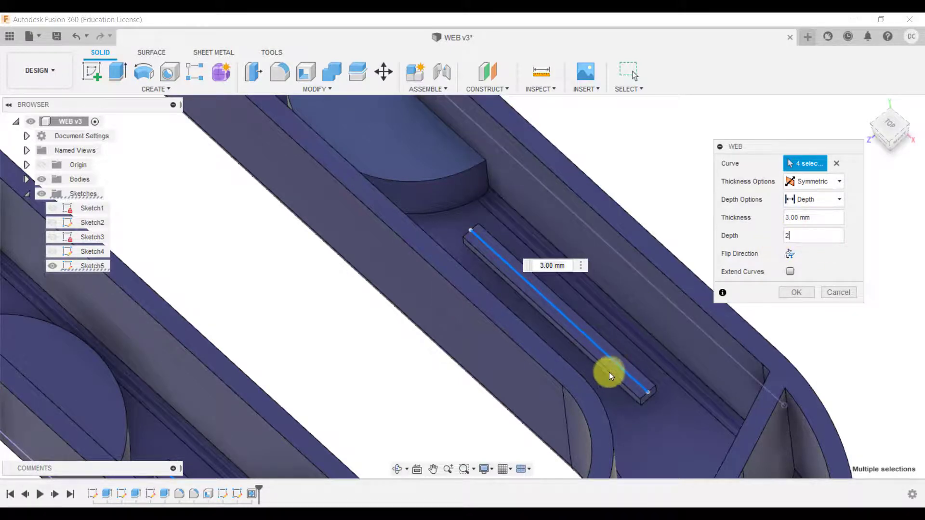
pyautogui.click(803, 199)
pyautogui.click(809, 216)
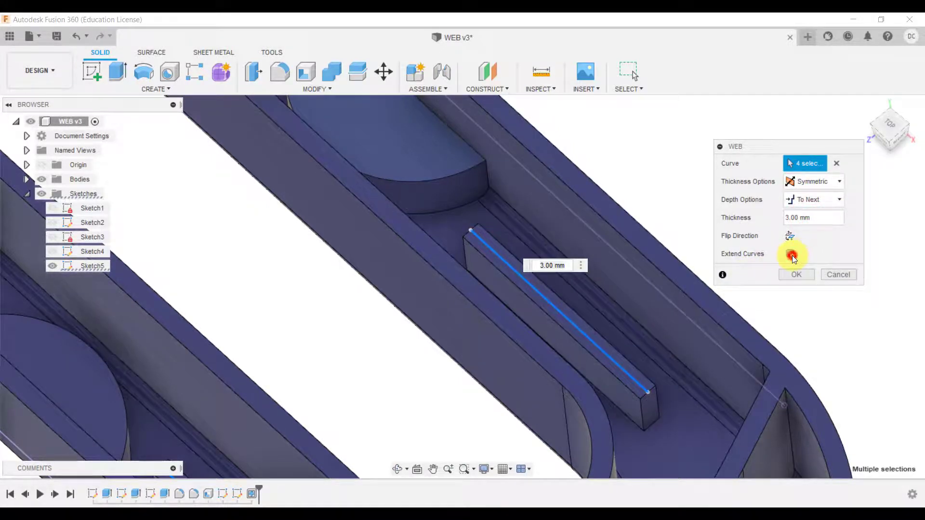
# Turn Extend Curves back on and create the four Sketch5 webs with symmetric 3 mm thickness and To Next depth.
pyautogui.click(797, 273)
pyautogui.scroll(-3, 701, 253)
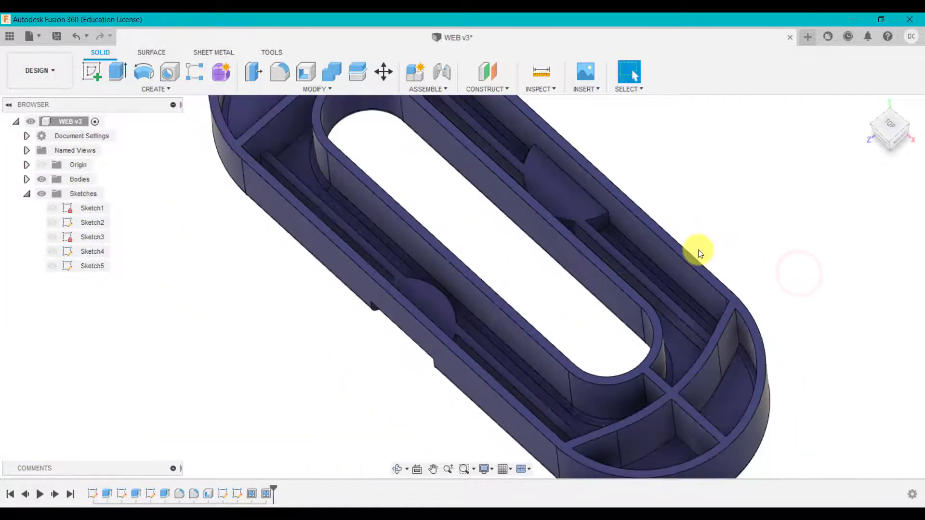
pyautogui.keyDown('shift'); pyautogui.moveTo(690, 218); pyautogui.dragTo(732, 201, button='middle'); pyautogui.keyUp('shift')
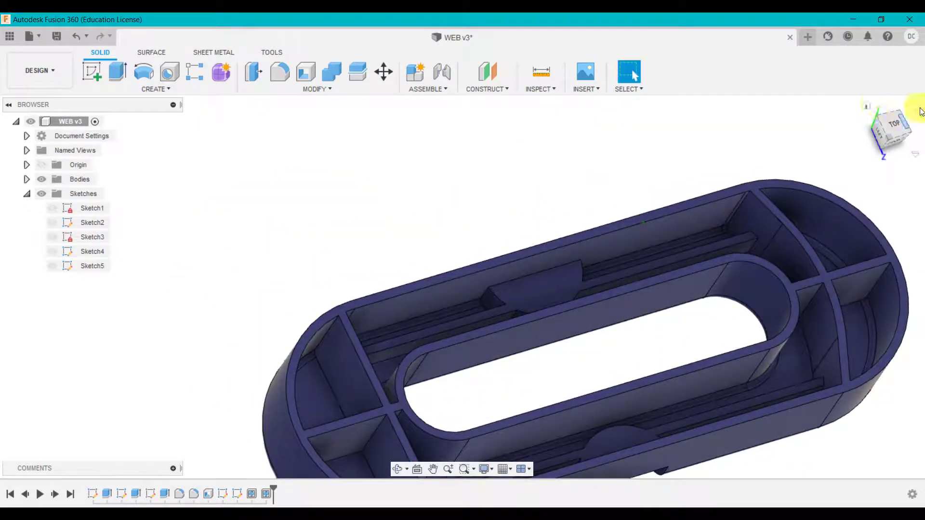
# Switch to the WEB (MASTER) ring design and show Sketch3 with its short lines across the ring opening.
pyautogui.click(868, 105)
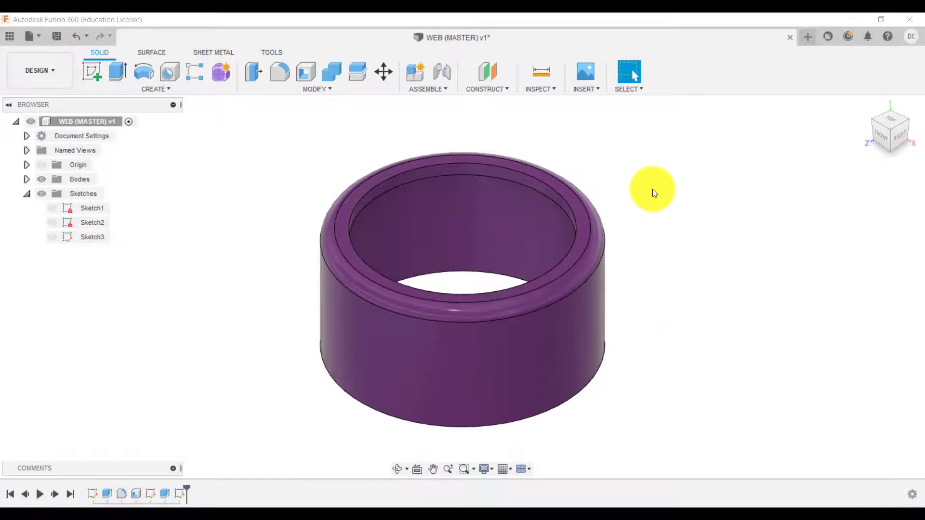
pyautogui.keyDown('shift'); pyautogui.moveTo(638, 163); pyautogui.dragTo(690, 202, button='middle'); pyautogui.keyUp('shift')
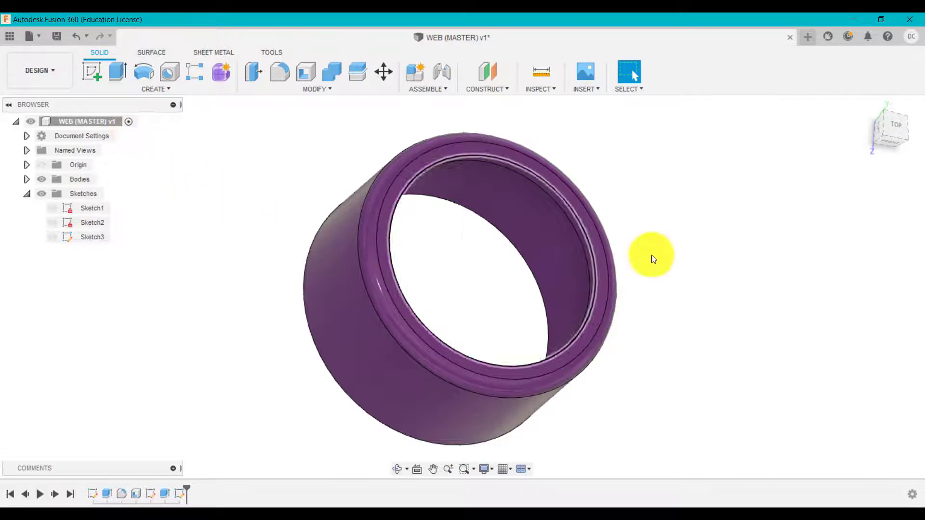
pyautogui.keyDown('shift'); pyautogui.moveTo(663, 300); pyautogui.dragTo(608, 255, button='middle'); pyautogui.keyUp('shift')
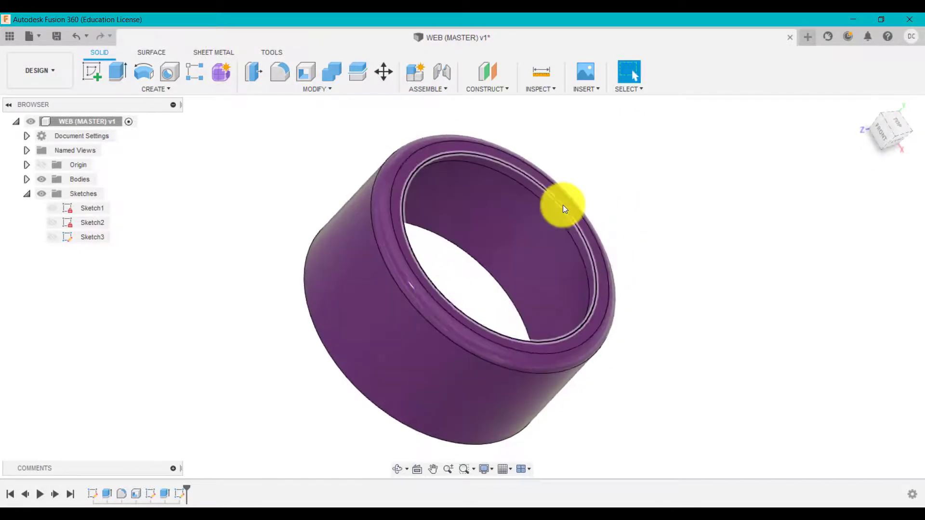
pyautogui.keyDown('shift'); pyautogui.moveTo(462, 165); pyautogui.dragTo(413, 268, button='middle'); pyautogui.keyUp('shift')
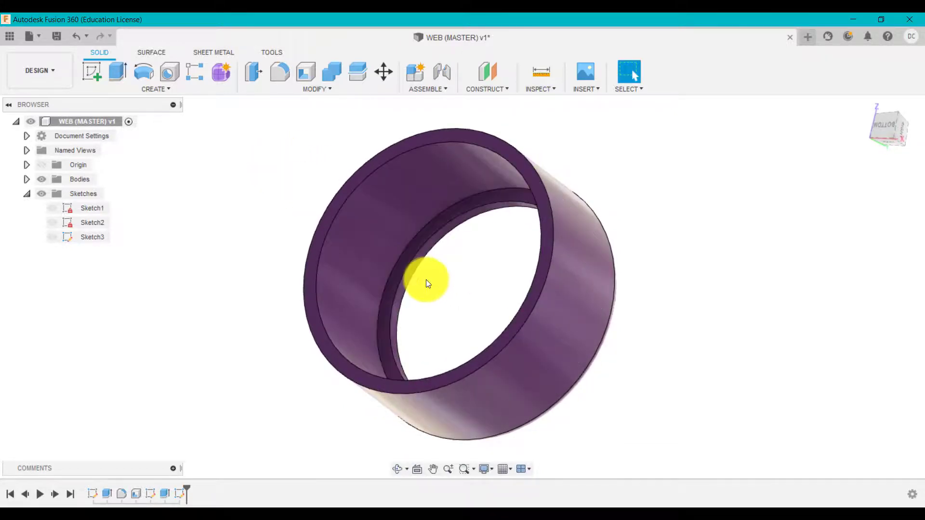
pyautogui.click(52, 236)
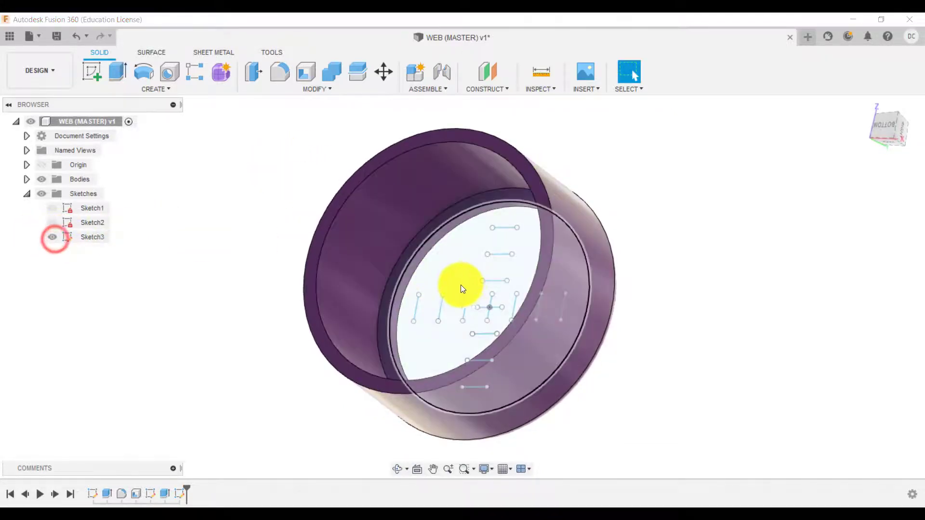
pyautogui.click(404, 262)
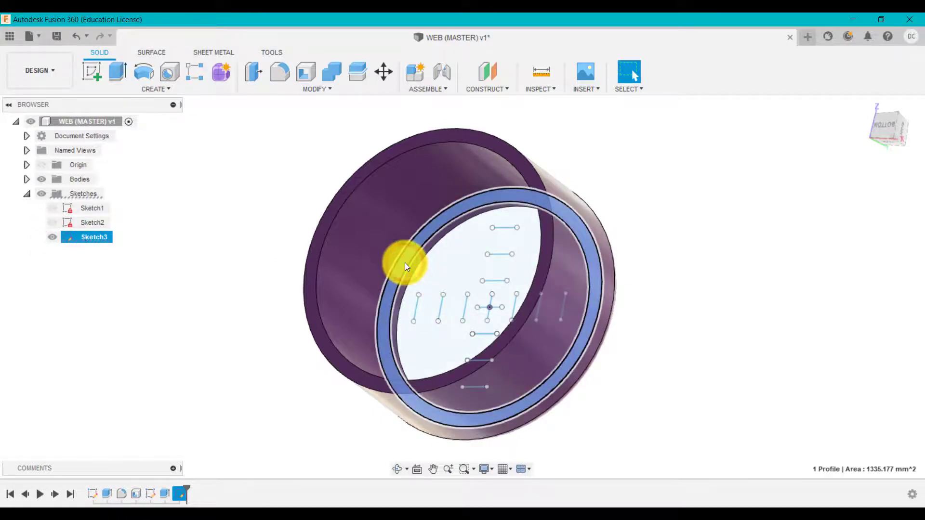
pyautogui.click(812, 163)
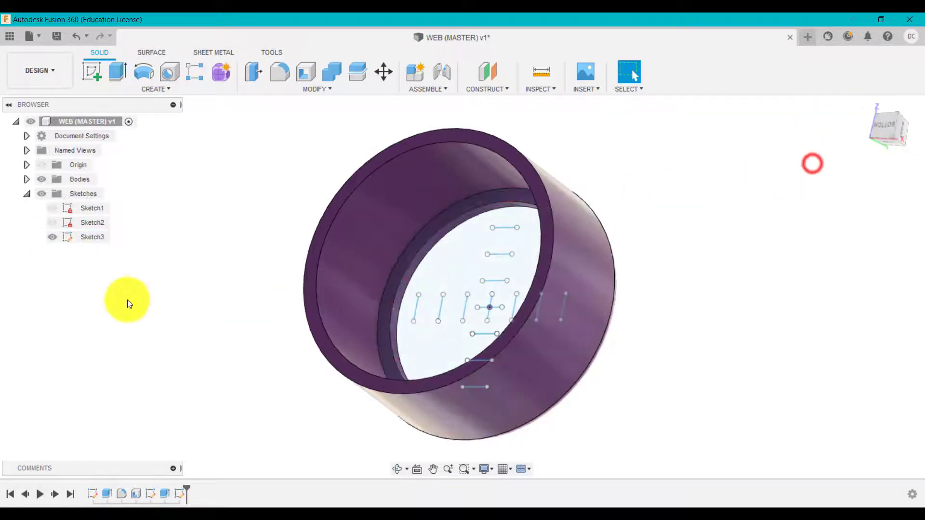
# Open Sketch3 for editing and review the settings of its rectangular and circular line patterns.
pyautogui.rightClick(102, 237)
pyautogui.click(140, 273)
pyautogui.scroll(3, 473, 289)
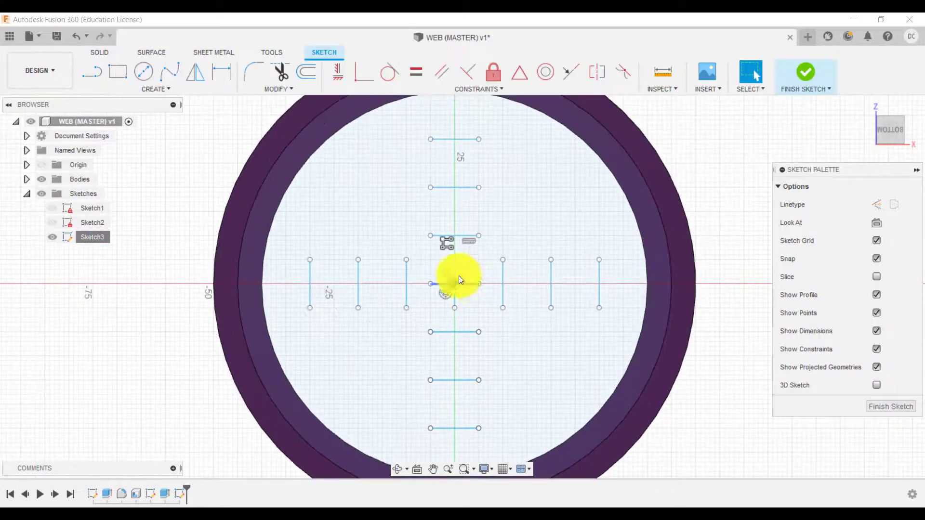
pyautogui.click(161, 88)
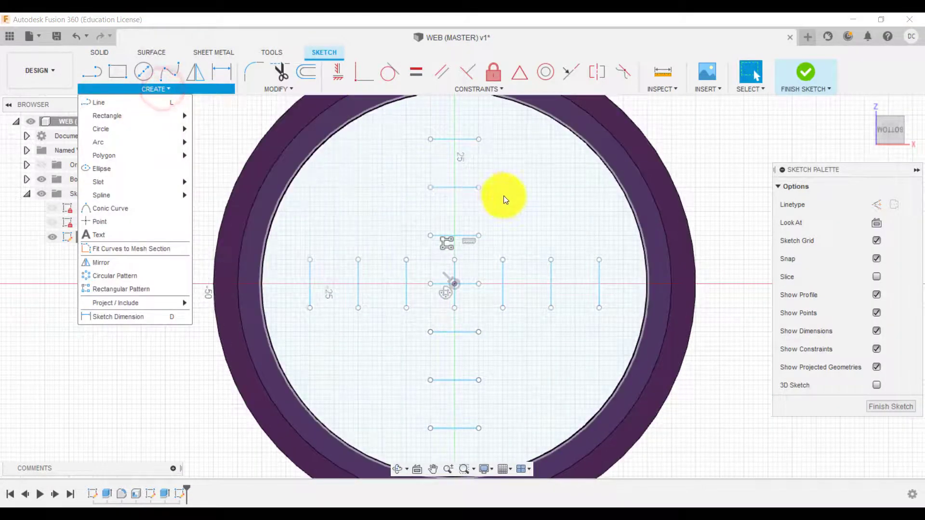
pyautogui.click(512, 233)
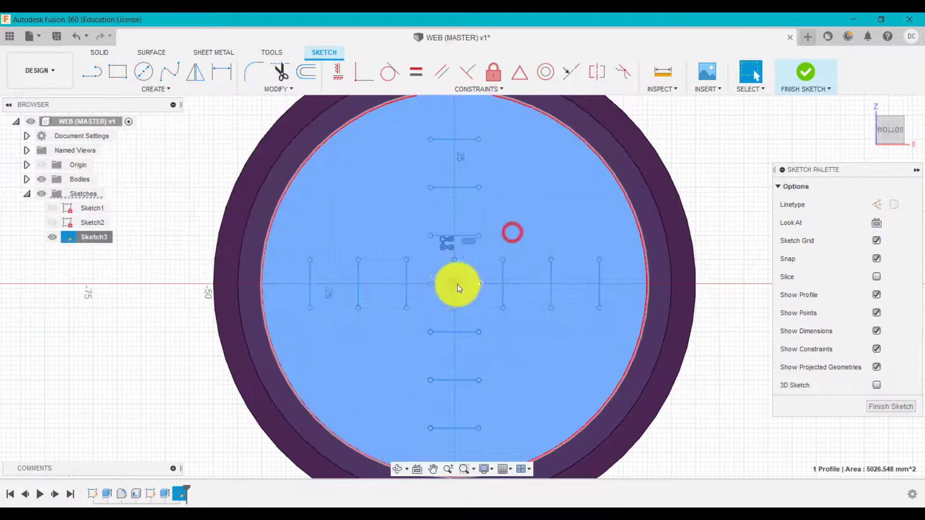
pyautogui.doubleClick(449, 247)
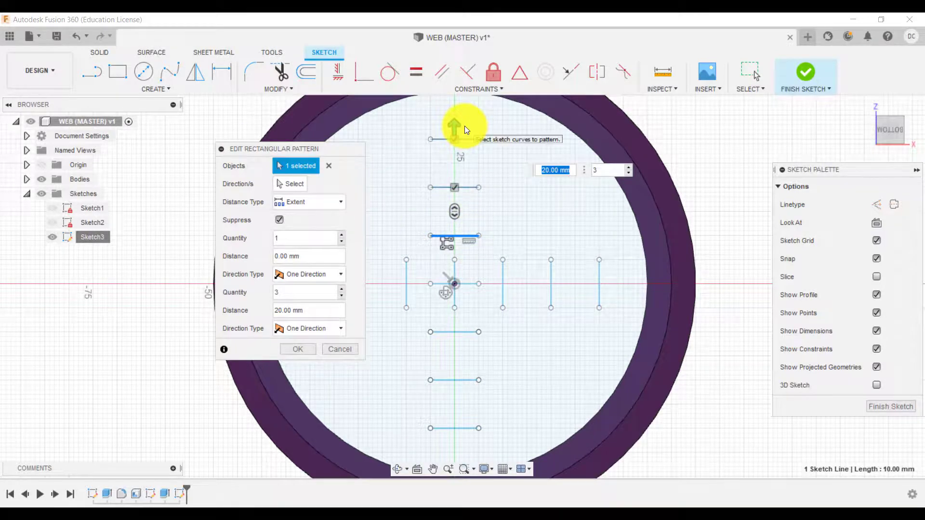
pyautogui.click(310, 352)
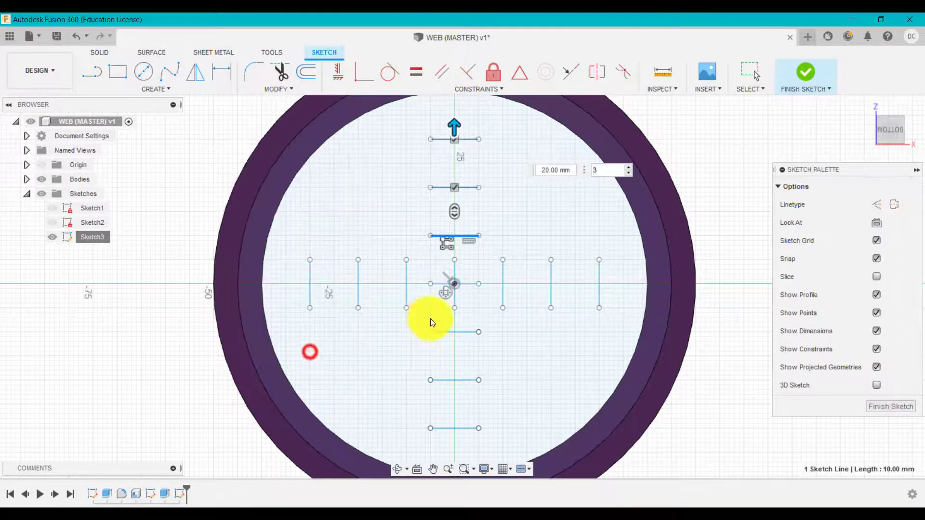
pyautogui.doubleClick(443, 297)
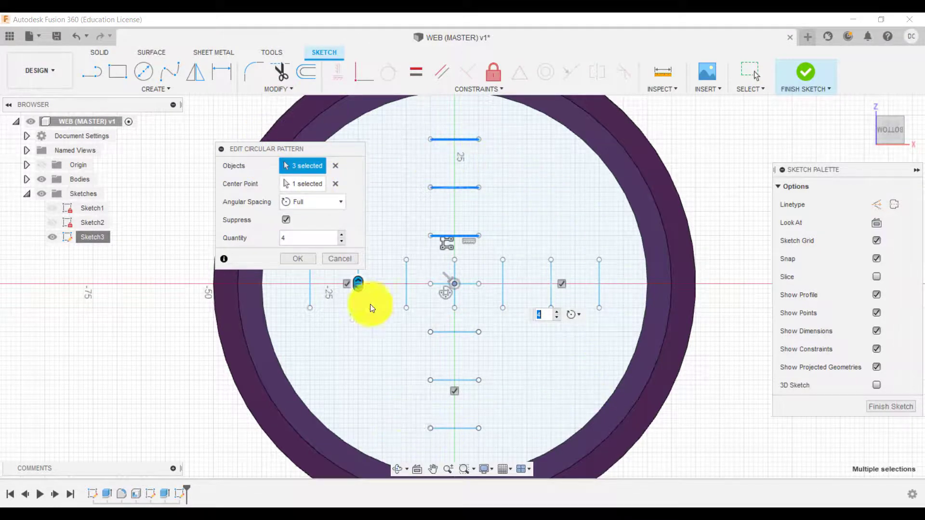
pyautogui.click(331, 257)
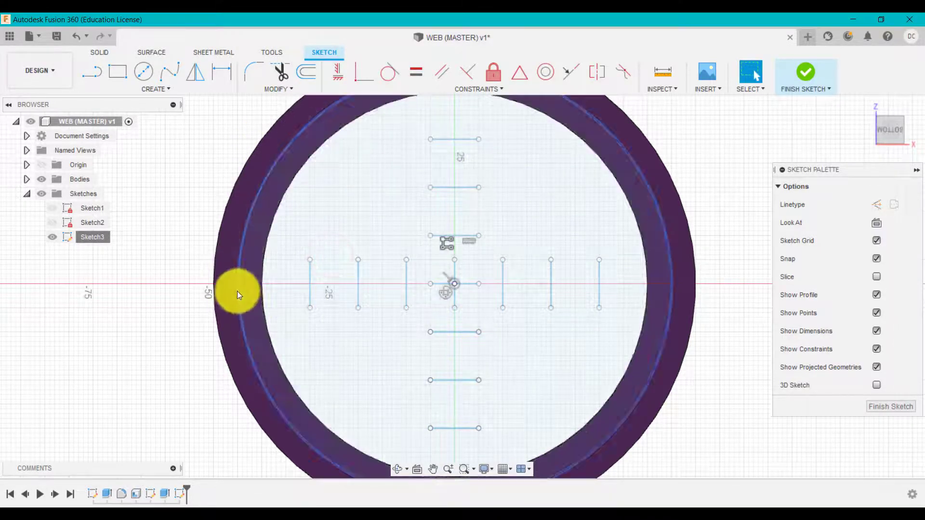
pyautogui.click(195, 186)
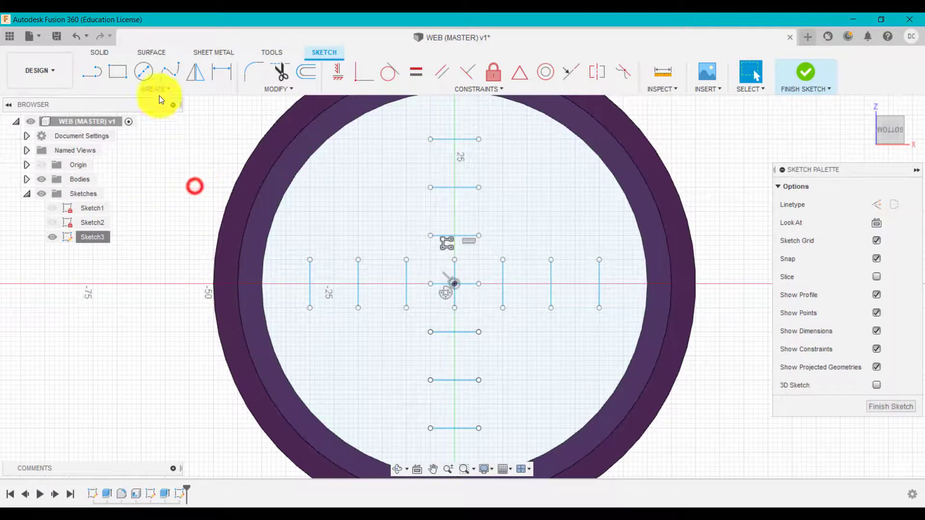
# Start a web and select the column of horizontal Sketch3 lines together with the vertical lines at the centre.
pyautogui.click(105, 52)
pyautogui.click(125, 87)
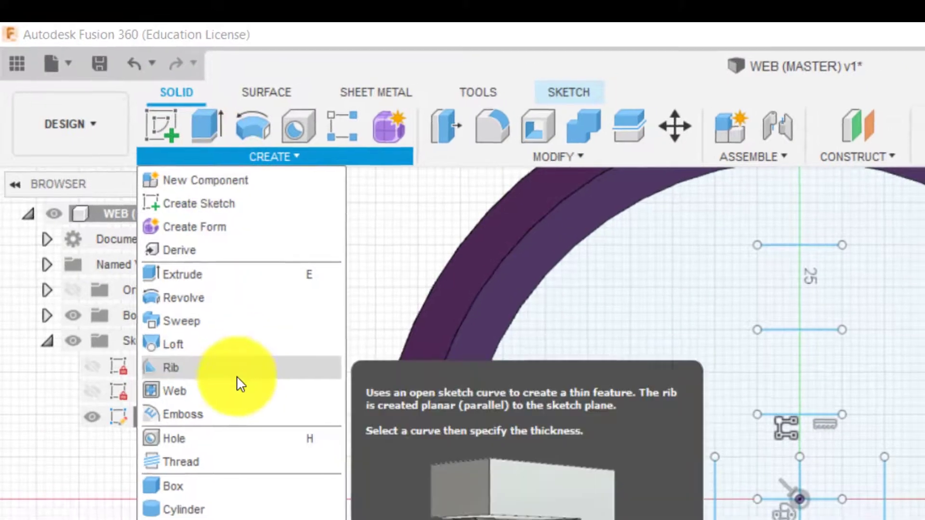
pyautogui.click(239, 396)
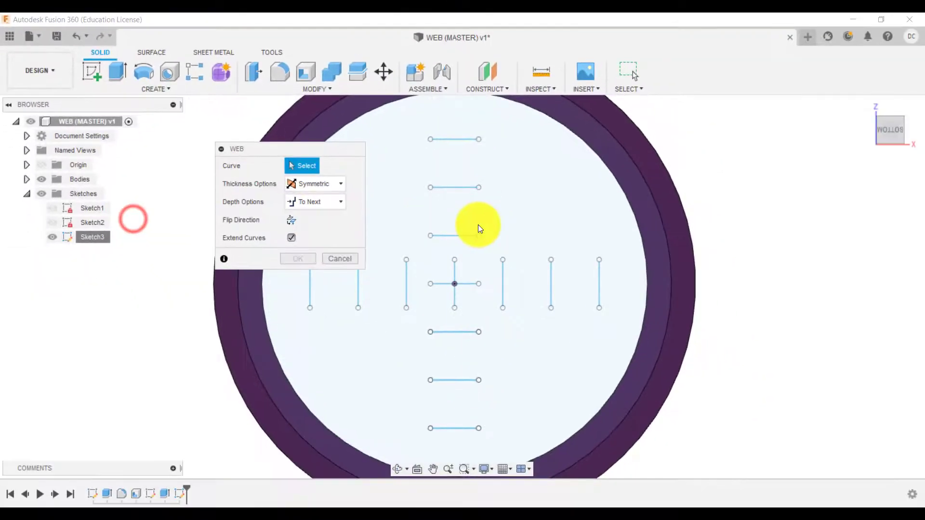
pyautogui.scroll(-3, 417, 161)
pyautogui.moveTo(413, 136); pyautogui.dragTo(481, 376)
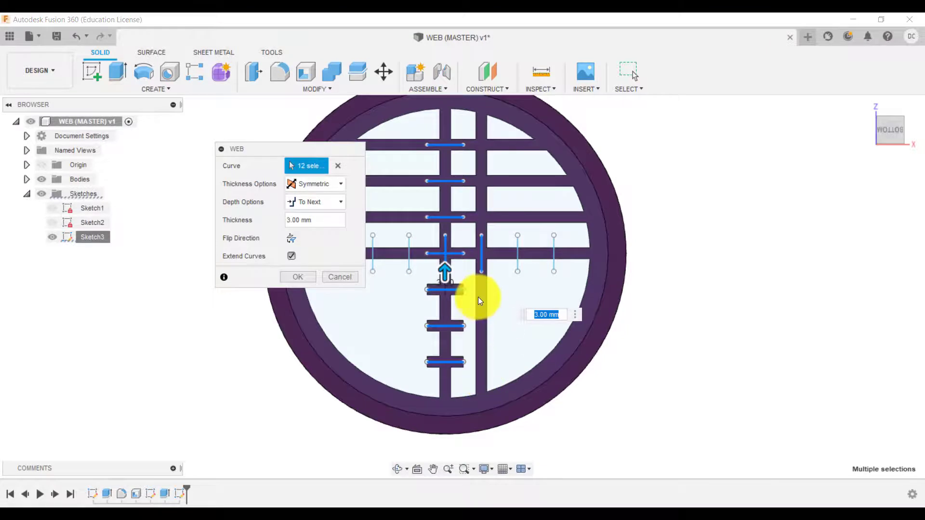
# Add the remaining vertical lines on both sides of the centre to the web's curve selection.
pyautogui.moveTo(308, 149); pyautogui.dragTo(206, 147)
pyautogui.moveTo(322, 229); pyautogui.dragTo(417, 284)
pyautogui.click(409, 249)
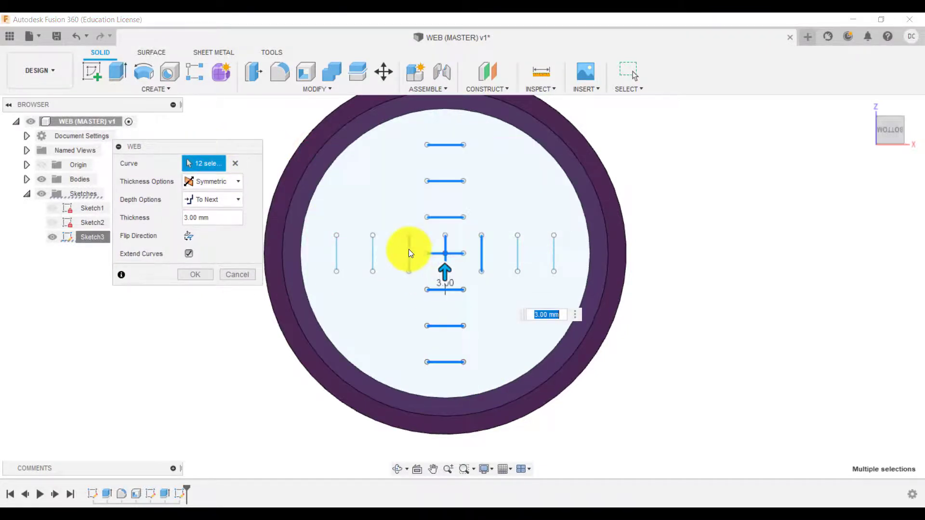
pyautogui.click(371, 250)
pyautogui.keyDown('ctrl'); pyautogui.click(333, 253); pyautogui.keyUp('ctrl')
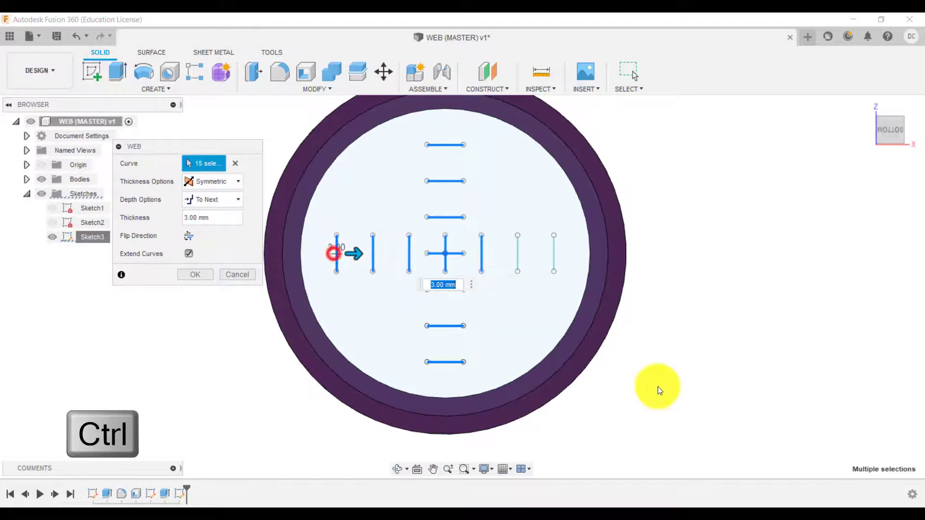
pyautogui.keyDown('ctrl'); pyautogui.click(519, 249); pyautogui.keyUp('ctrl')
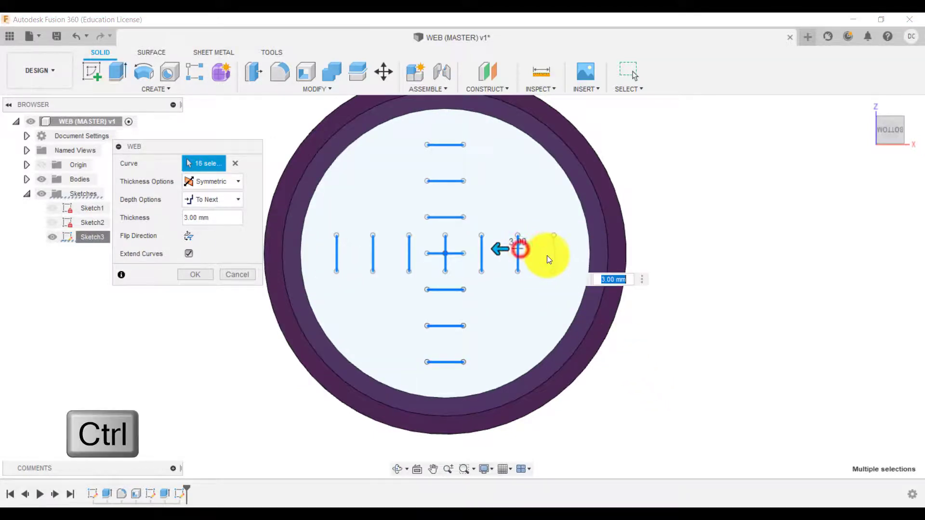
pyautogui.keyDown('ctrl'); pyautogui.click(552, 256); pyautogui.keyUp('ctrl')
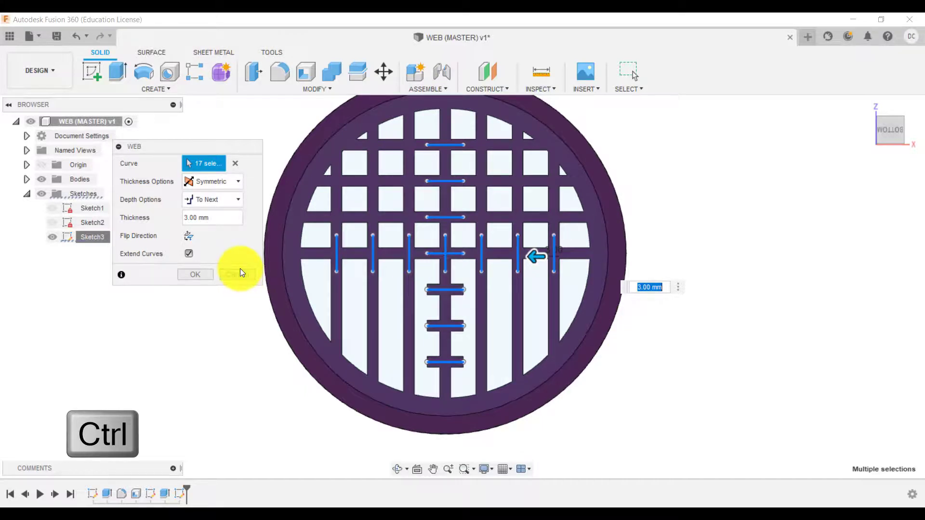
# Remove the duplicate picks of the three unextended horizontal lines, leaving 14 curves selected for the web.
pyautogui.moveTo(665, 222)
pyautogui.keyDown('shift'); pyautogui.mouseDown(button='middle')
pyautogui.moveTo(685, 213)
pyautogui.moveTo(599, 297)
pyautogui.moveTo(501, 316)
pyautogui.moveTo(479, 278)
pyautogui.mouseUp(button='middle'); pyautogui.keyUp('shift')
pyautogui.keyDown('ctrl'); pyautogui.click(479, 279); pyautogui.keyUp('ctrl')
pyautogui.keyDown('ctrl'); pyautogui.click(492, 311); pyautogui.keyUp('ctrl')
pyautogui.keyDown('ctrl'); pyautogui.click(464, 261); pyautogui.keyUp('ctrl')
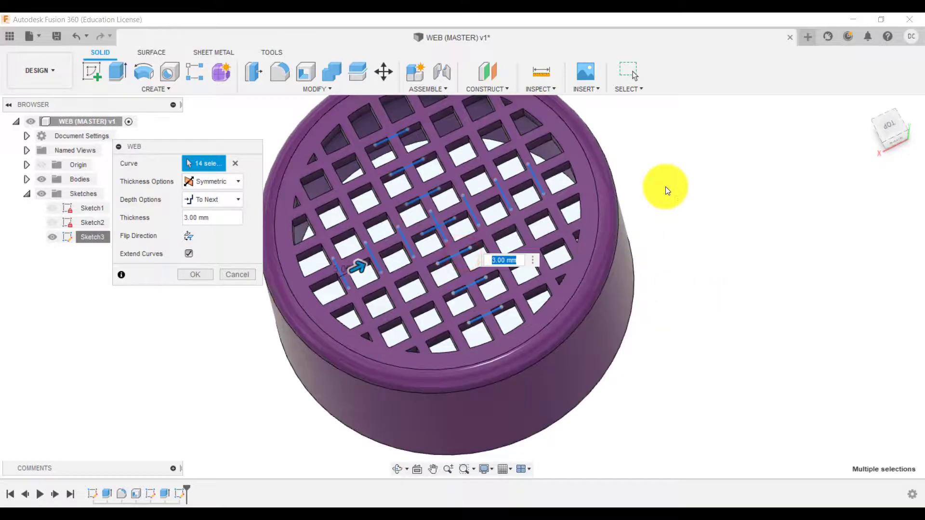
# Try a thickness of 2 mm for the symmetric web grid.
pyautogui.scroll(-2, 663, 207)
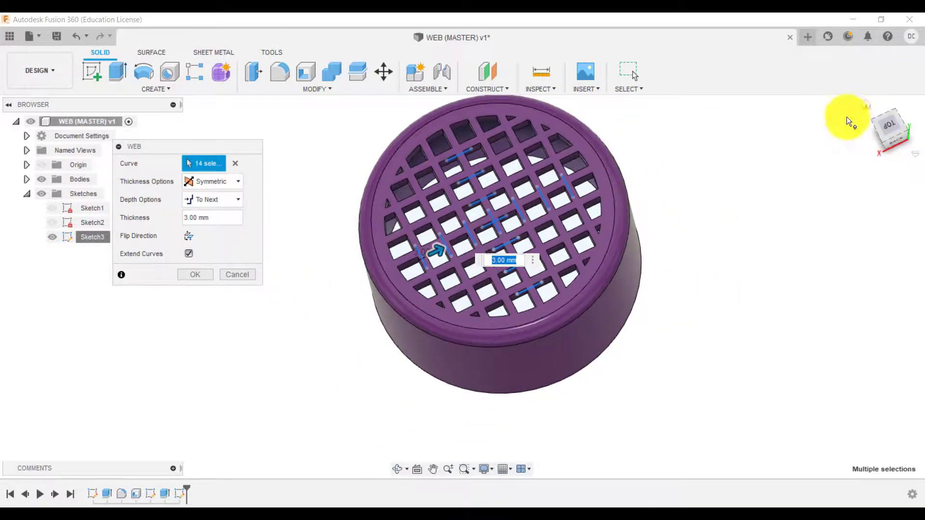
pyautogui.click(864, 106)
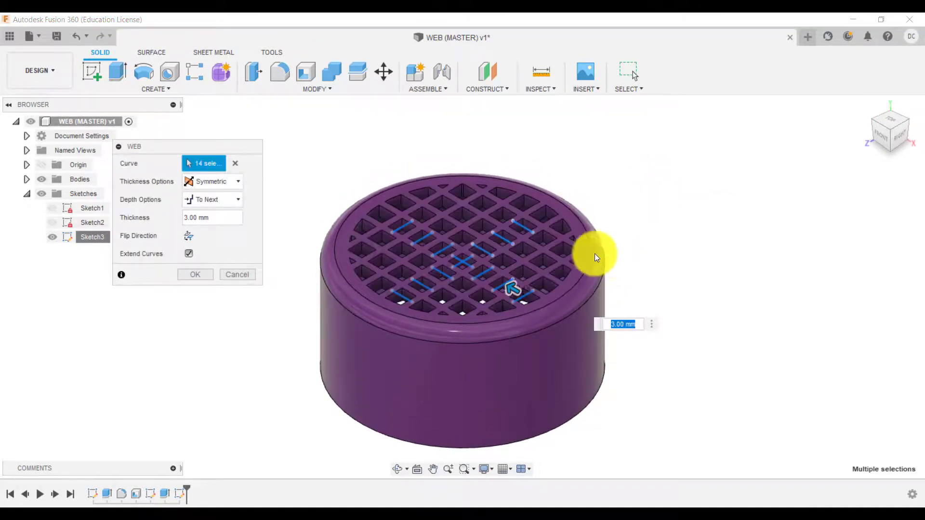
pyautogui.scroll(3, 496, 250)
pyautogui.moveTo(733, 204); pyautogui.dragTo(729, 154, button='middle')
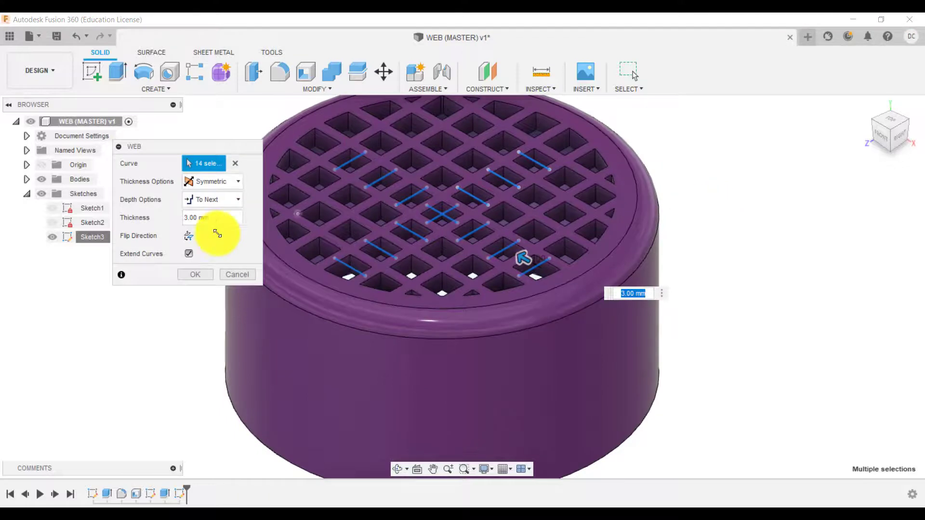
pyautogui.click(856, 120)
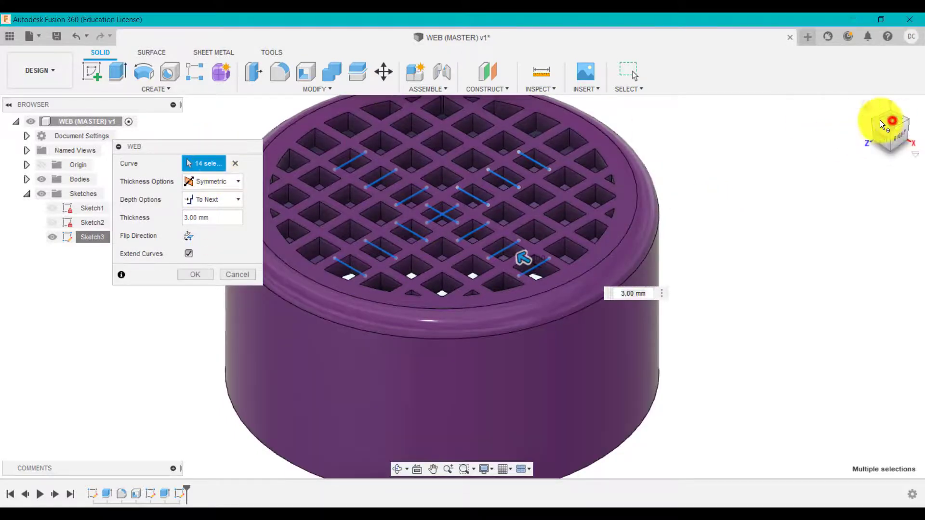
pyautogui.scroll(4, 436, 231)
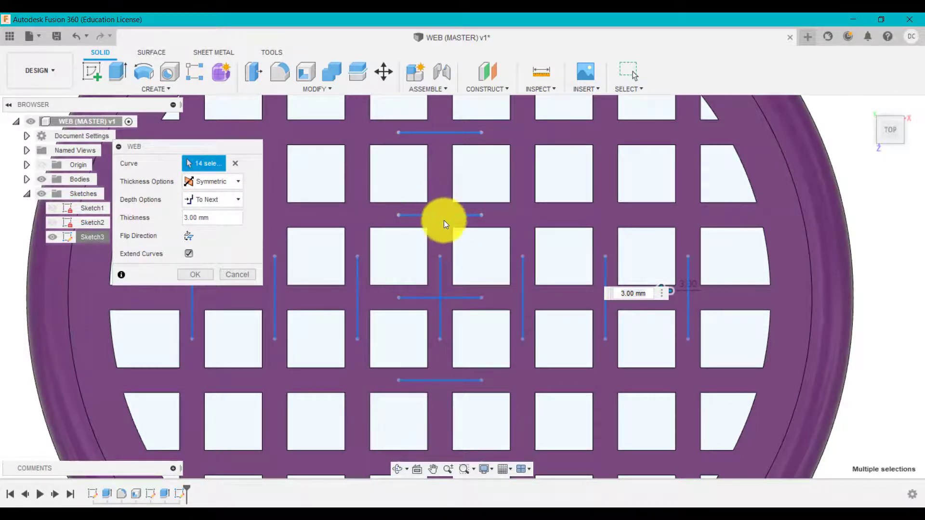
pyautogui.click(220, 219)
pyautogui.moveTo(197, 220); pyautogui.dragTo(179, 222)
pyautogui.write('2')
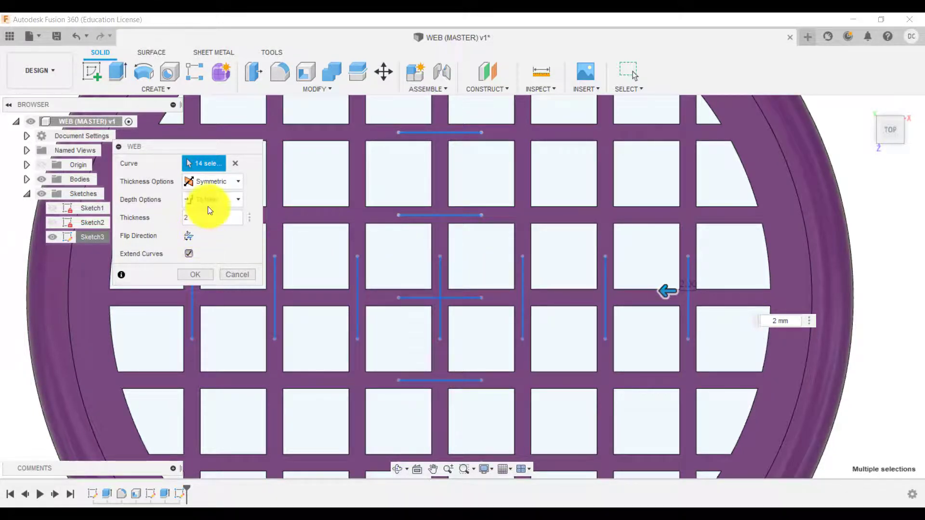
# Change the web's depth option to Depth with a 2 mm depth, and set the thickness to 3 mm.
pyautogui.click(862, 105)
pyautogui.scroll(5, 564, 229)
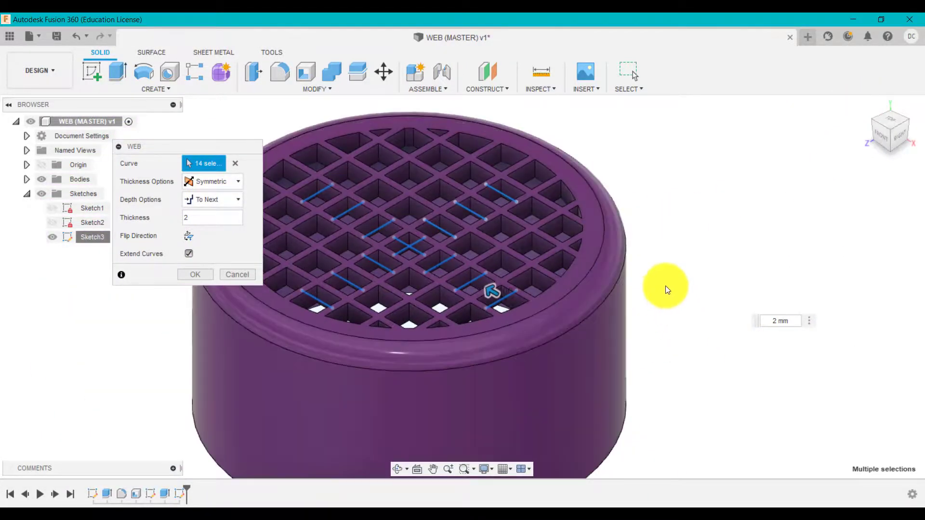
pyautogui.keyDown('shift'); pyautogui.moveTo(666, 285); pyautogui.dragTo(600, 314, button='middle'); pyautogui.keyUp('shift')
pyautogui.keyDown('shift'); pyautogui.moveTo(615, 165); pyautogui.dragTo(608, 272, button='middle'); pyautogui.keyUp('shift')
pyautogui.scroll(3, 608, 272)
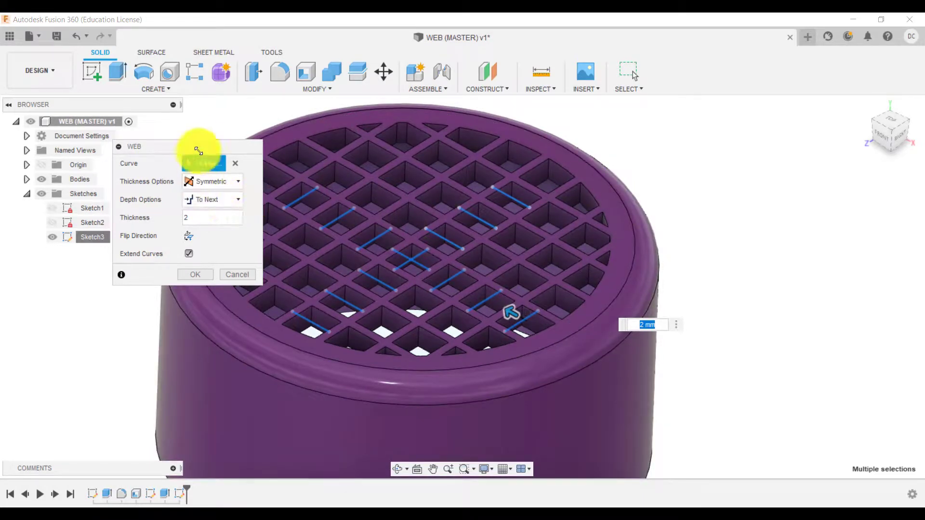
pyautogui.moveTo(203, 147); pyautogui.dragTo(124, 140)
pyautogui.click(131, 191)
pyautogui.click(131, 218)
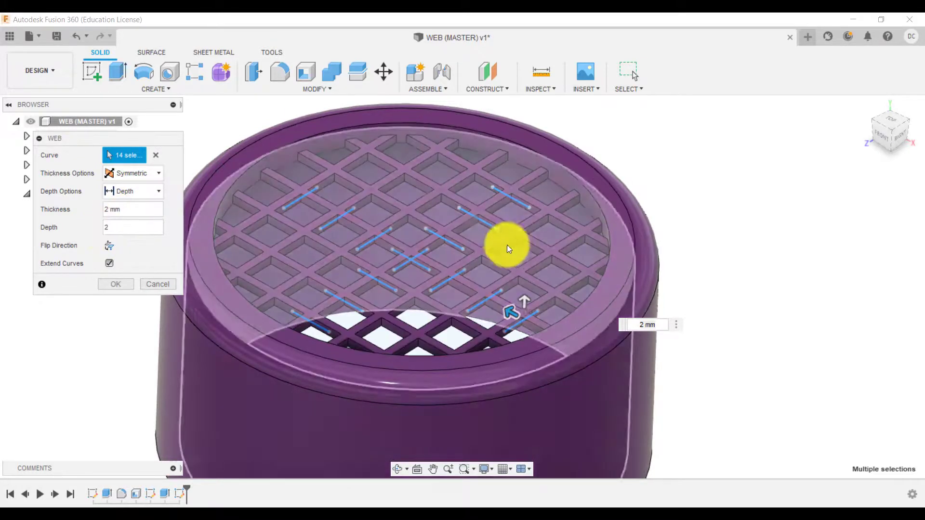
pyautogui.moveTo(536, 306); pyautogui.dragTo(503, 135)
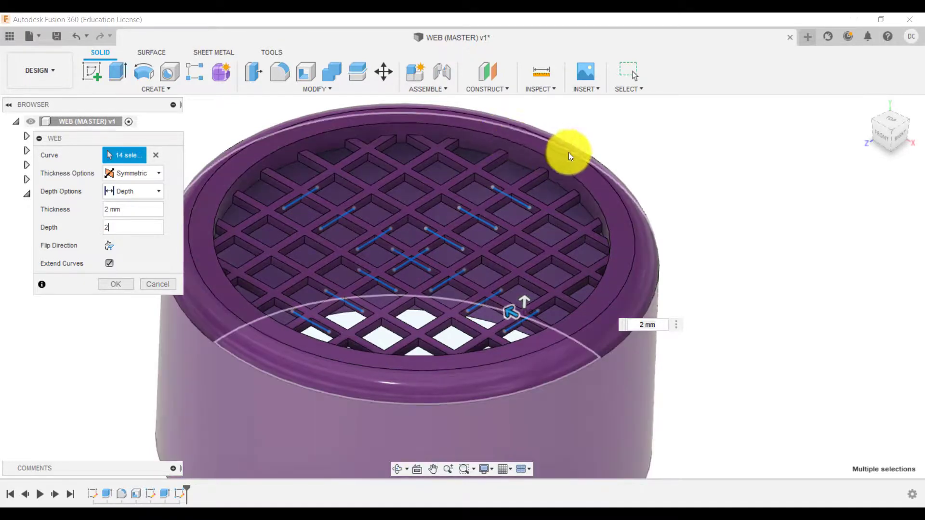
pyautogui.click(134, 211)
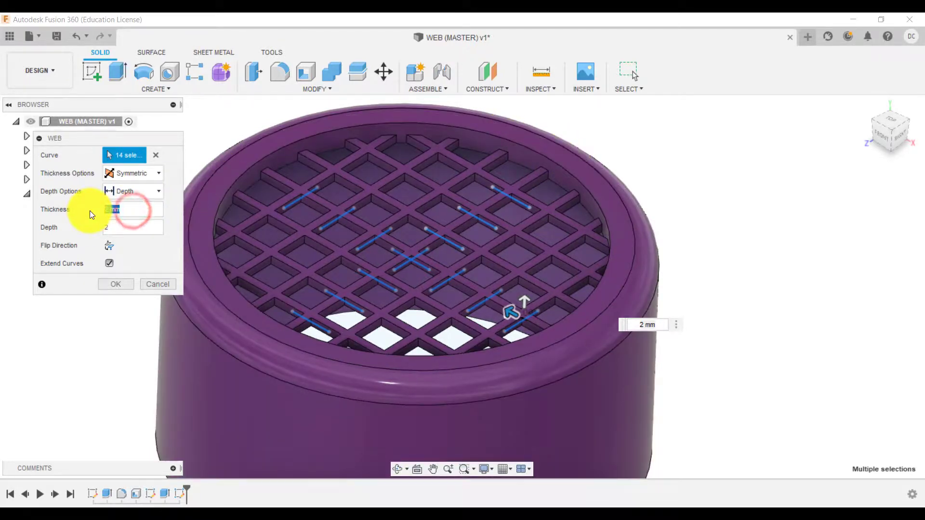
pyautogui.write('3')
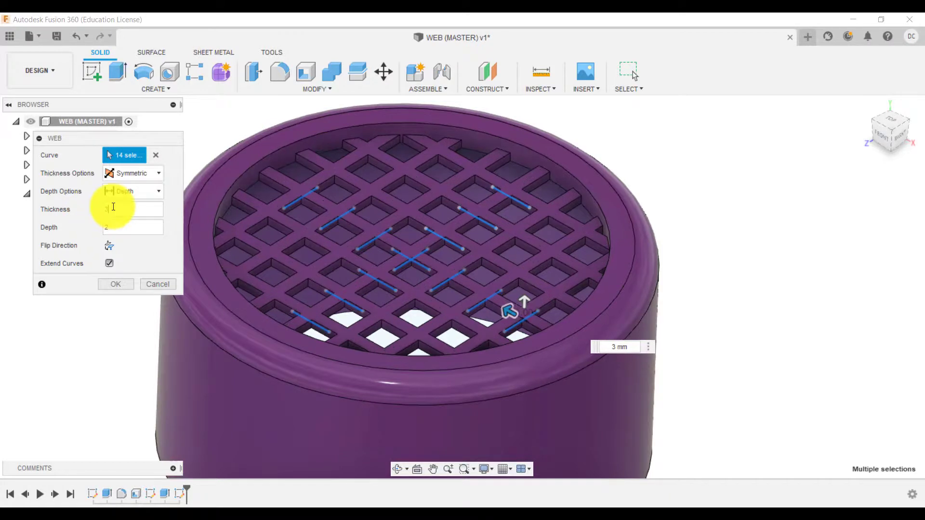
# Set the web grid's thickness to 2 mm and try a depth of 4 mm.
pyautogui.doubleClick(109, 207)
pyautogui.write('2')
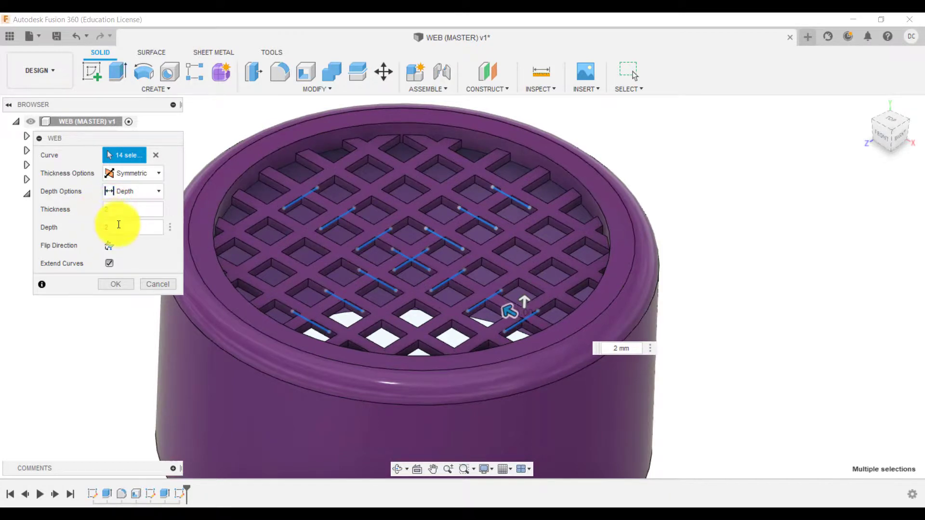
pyautogui.click(118, 225)
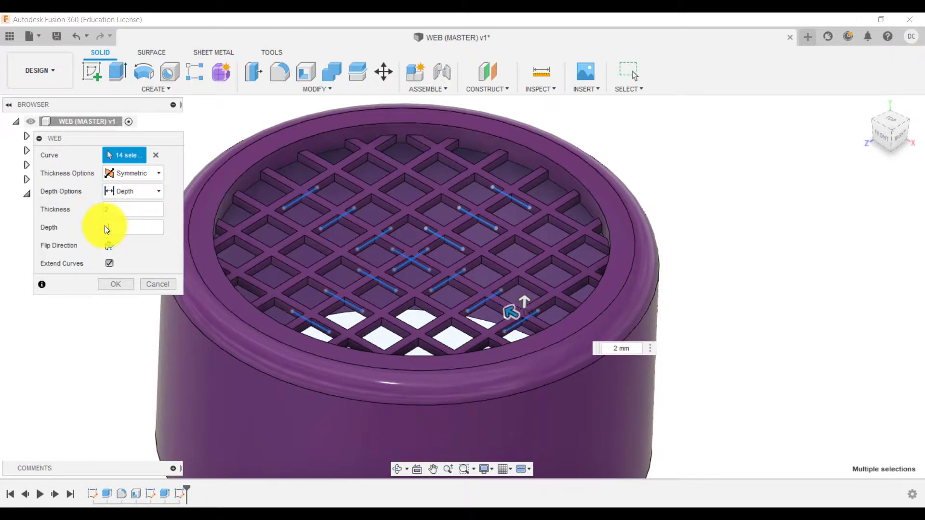
pyautogui.doubleClick(124, 228)
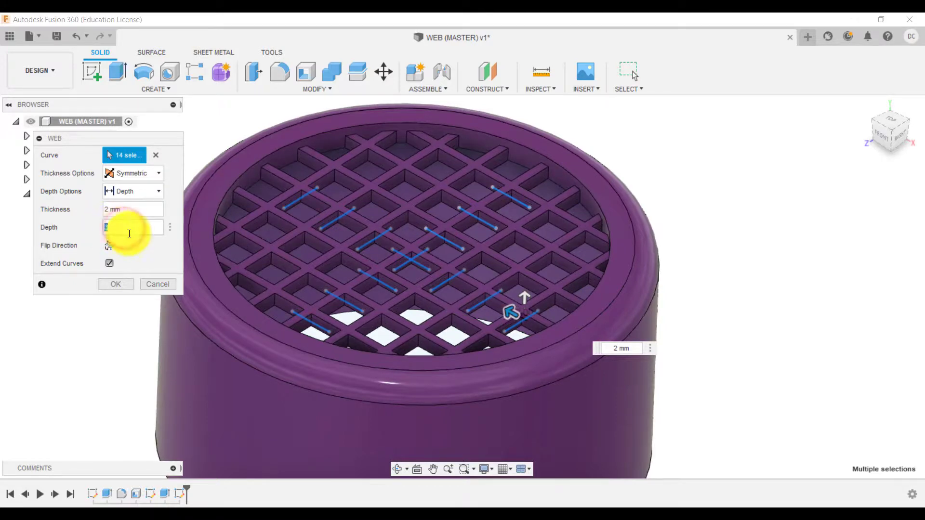
pyautogui.write('4')
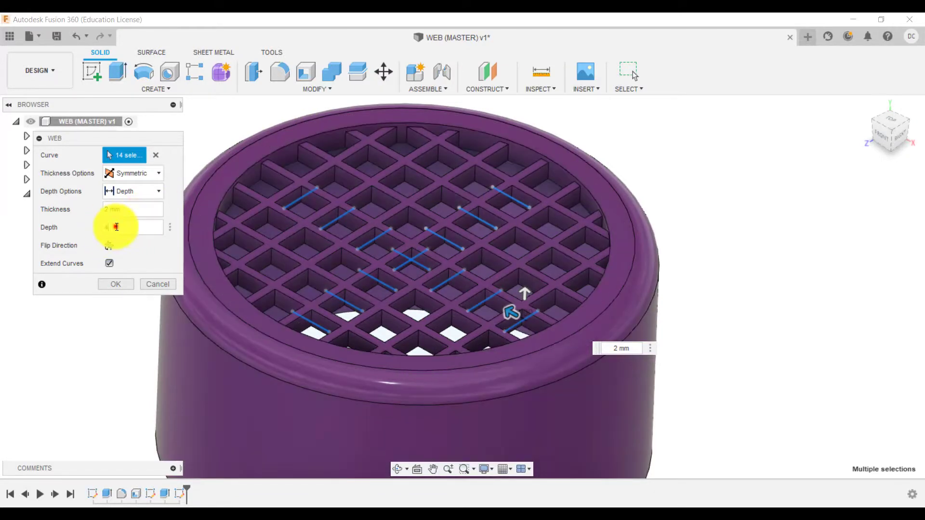
# Set the web's depth to 3 mm and create the grid across the ring.
pyautogui.click(115, 227)
pyautogui.write('3')
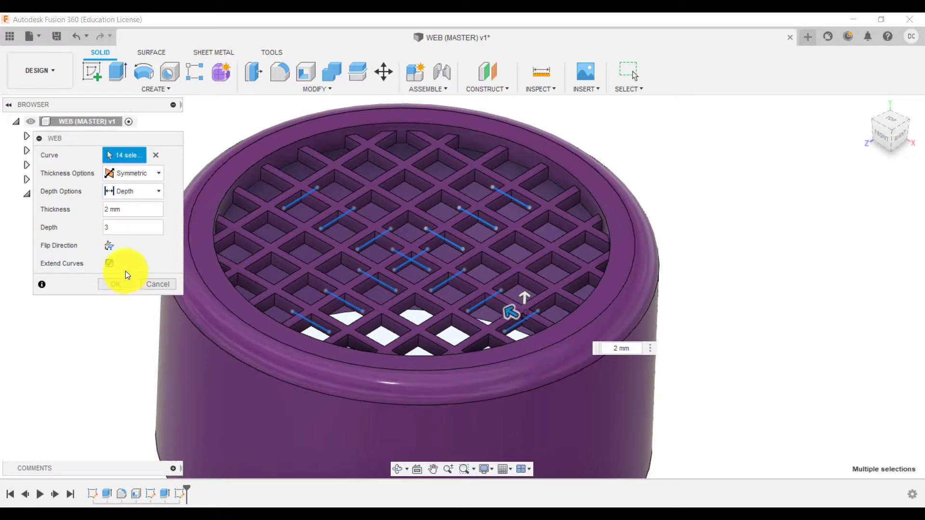
pyautogui.click(117, 283)
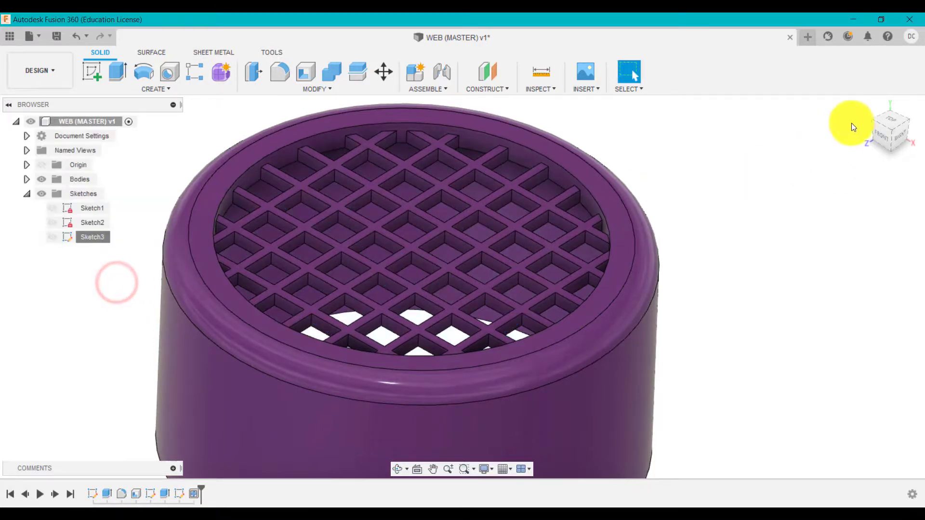
# Return to the home view and orbit around the ring to examine the finished web grid.
pyautogui.click(865, 108)
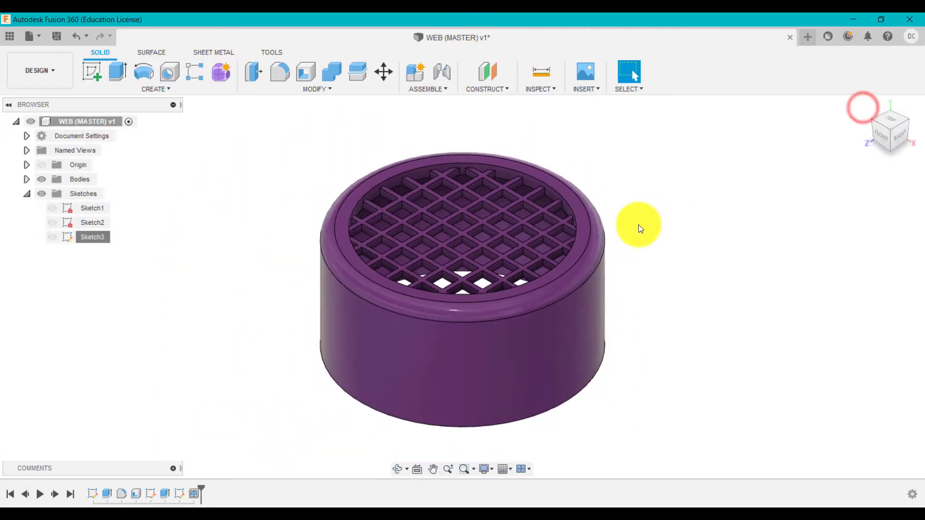
pyautogui.keyDown('shift'); pyautogui.moveTo(654, 193); pyautogui.dragTo(654, 203, button='middle'); pyautogui.keyUp('shift')
pyautogui.moveTo(654, 202); pyautogui.dragTo(631, 256)
pyautogui.press('Escape')
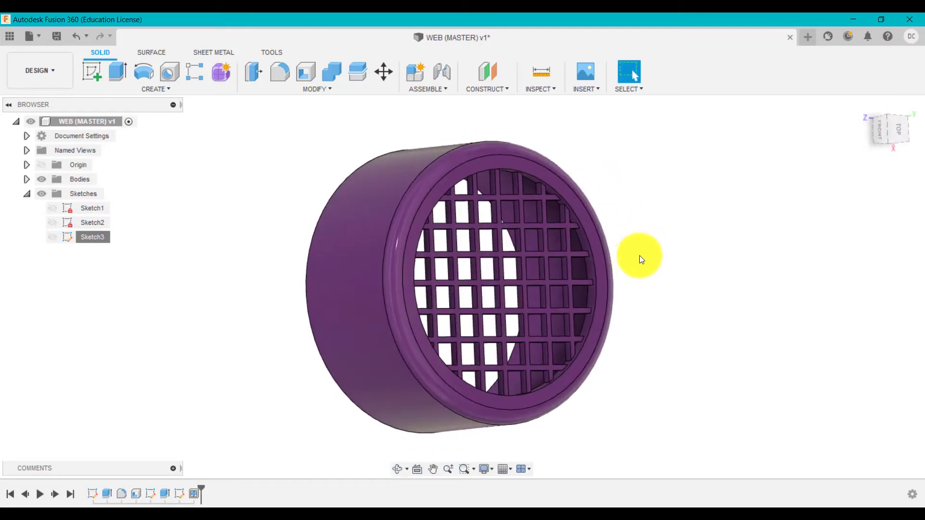